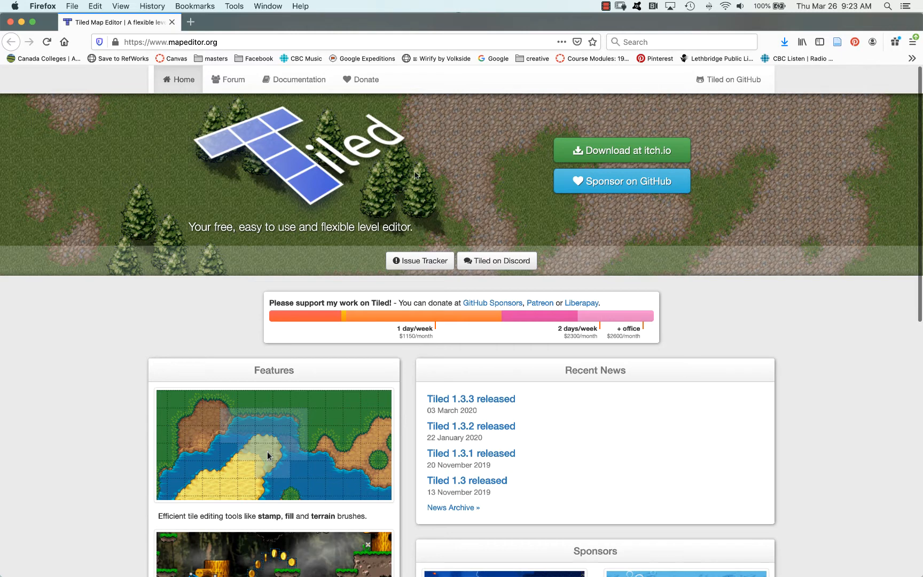
Look over the Tiled home page and close its browser tab
{"action": "scroll", "coordinate": [322, 208], "scroll_direction": "down", "scroll_amount": 1}
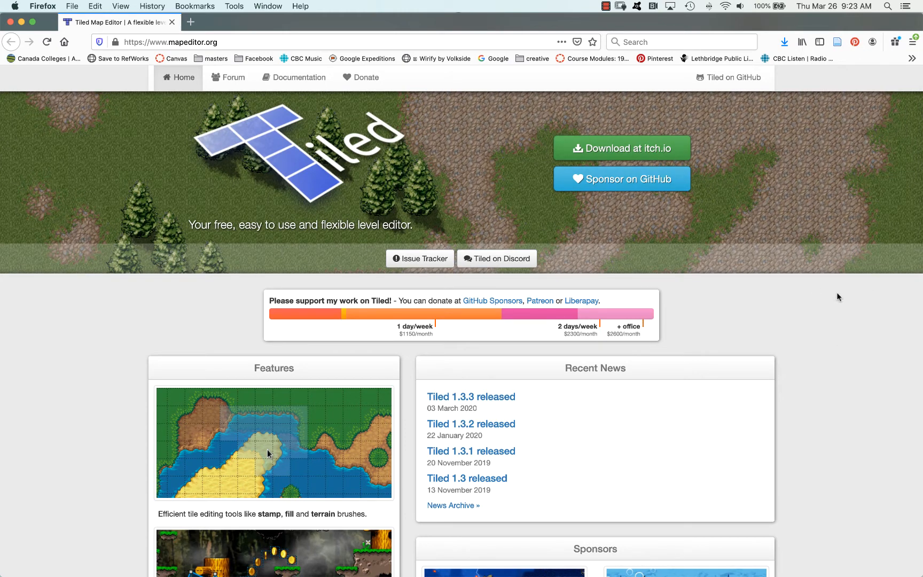
{"action": "scroll", "coordinate": [837, 302], "scroll_direction": "up", "scroll_amount": 1}
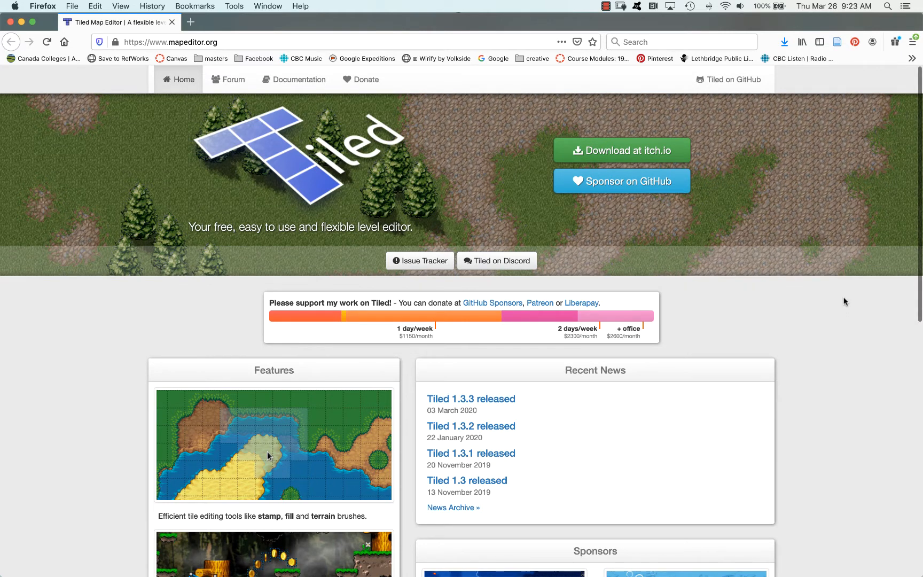
{"action": "left_click", "coordinate": [172, 22]}
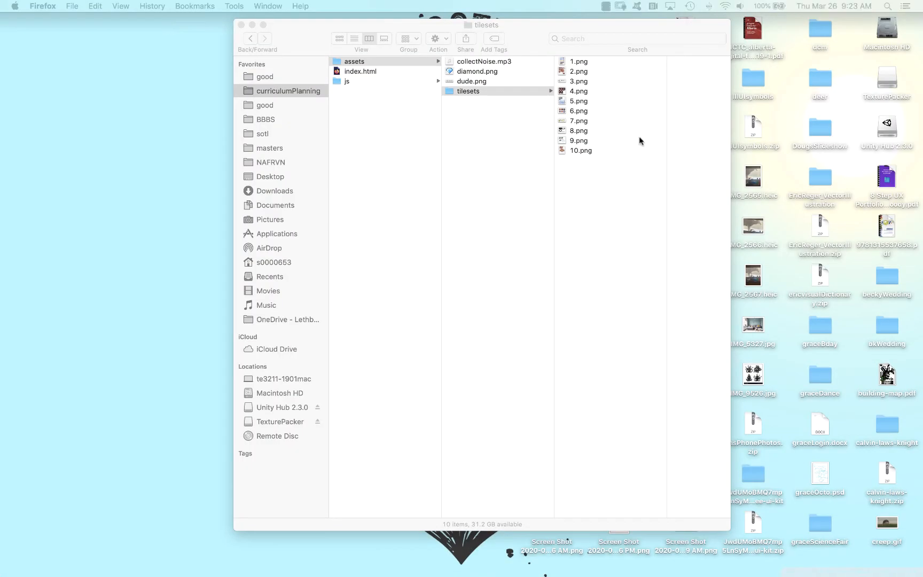
Switch to Finder and preview the tileset images 1.png through 7.png in the tilesets folder
{"action": "left_click", "coordinate": [520, 119]}
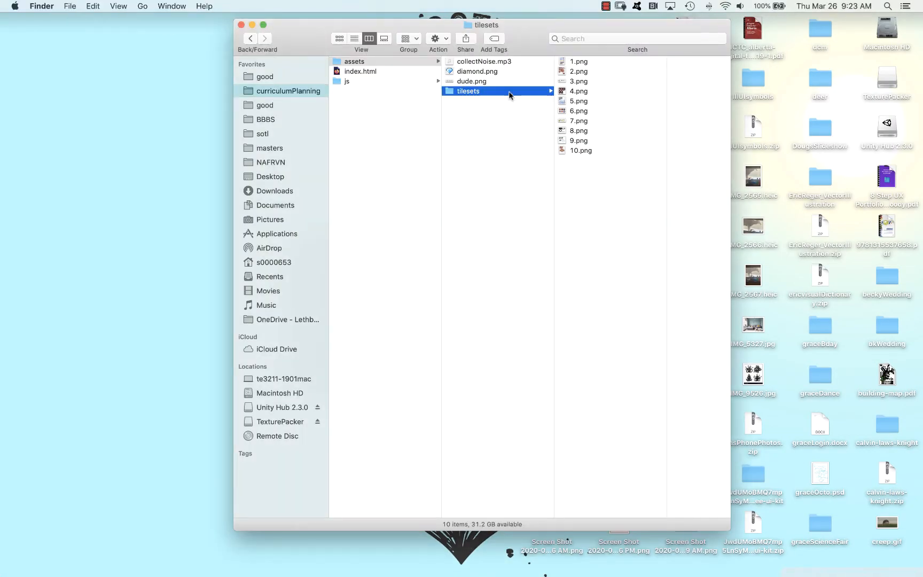
{"action": "left_click", "coordinate": [580, 63]}
{"action": "key", "text": "space"}
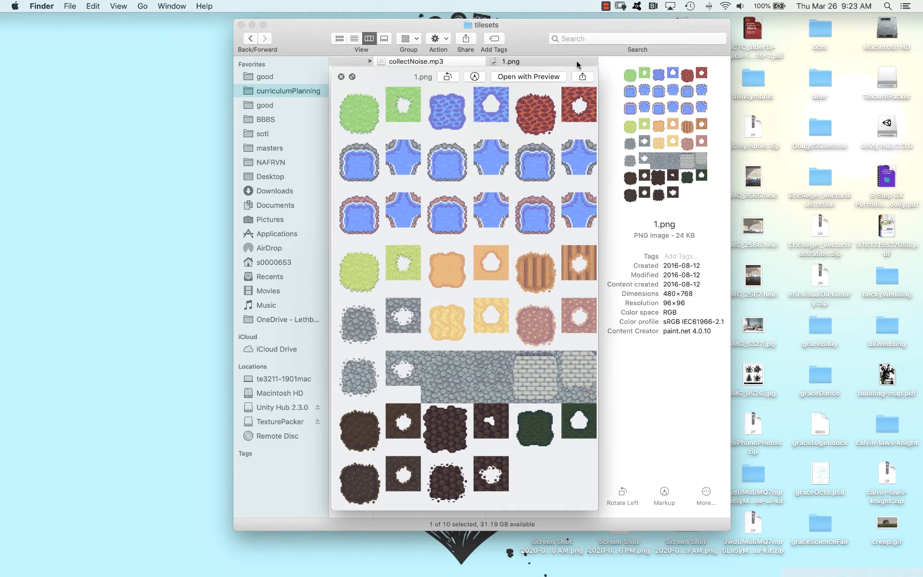
{"action": "key", "text": "Down"}
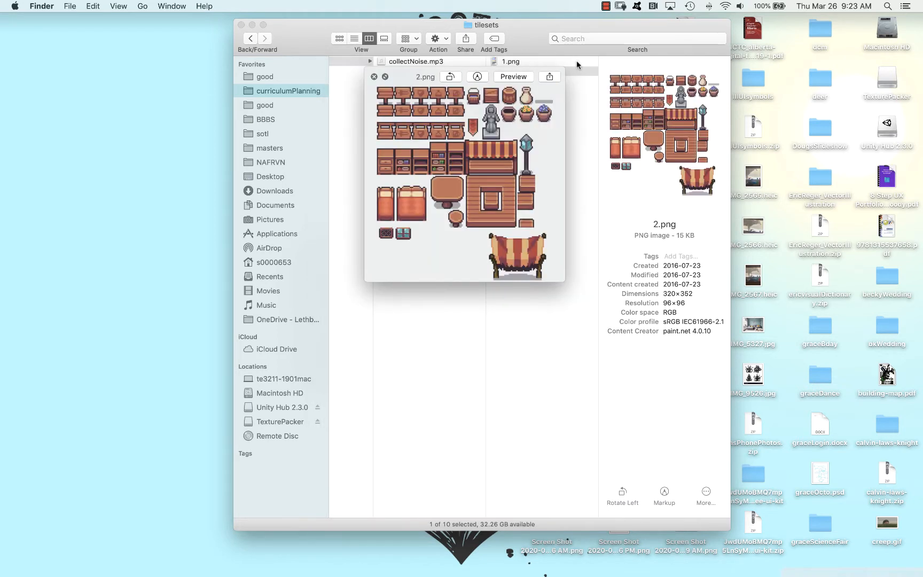
{"action": "key", "text": "Down"}
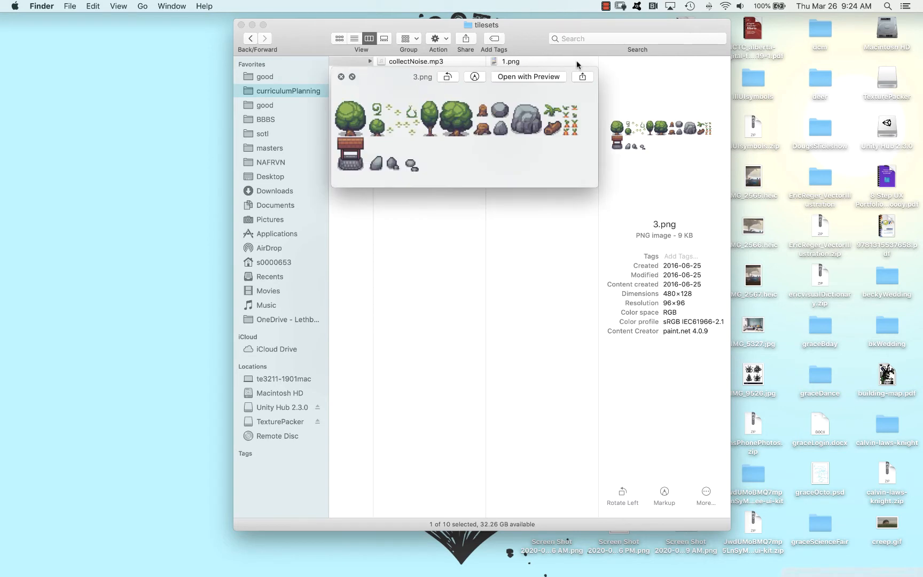
{"action": "key", "text": "Down"}
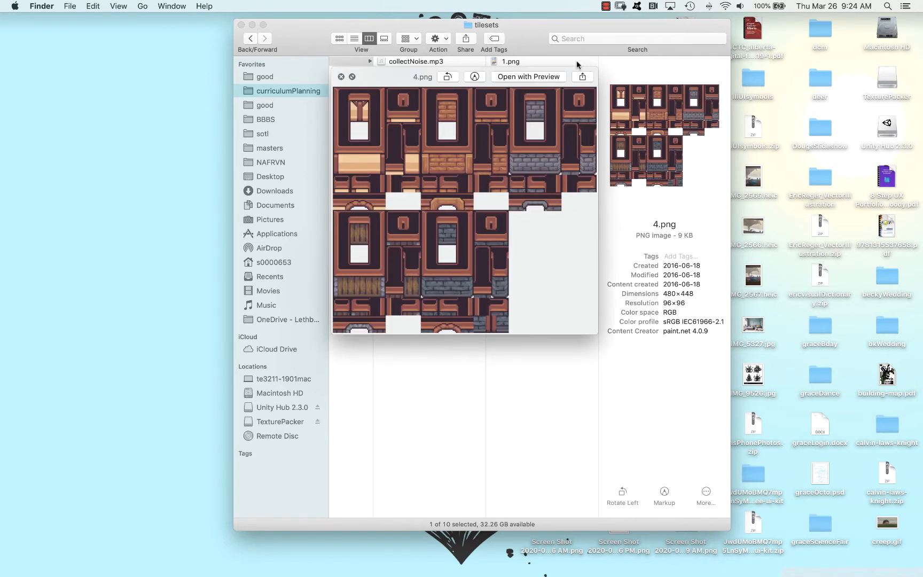
{"action": "key", "text": "Down"}
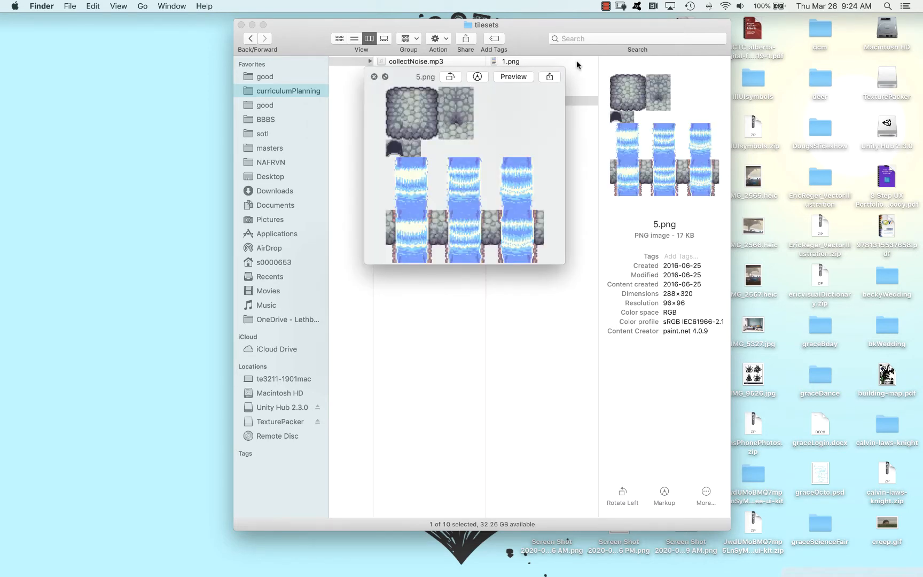
{"action": "key", "text": "Down"}
{"action": "key", "text": "Down"}
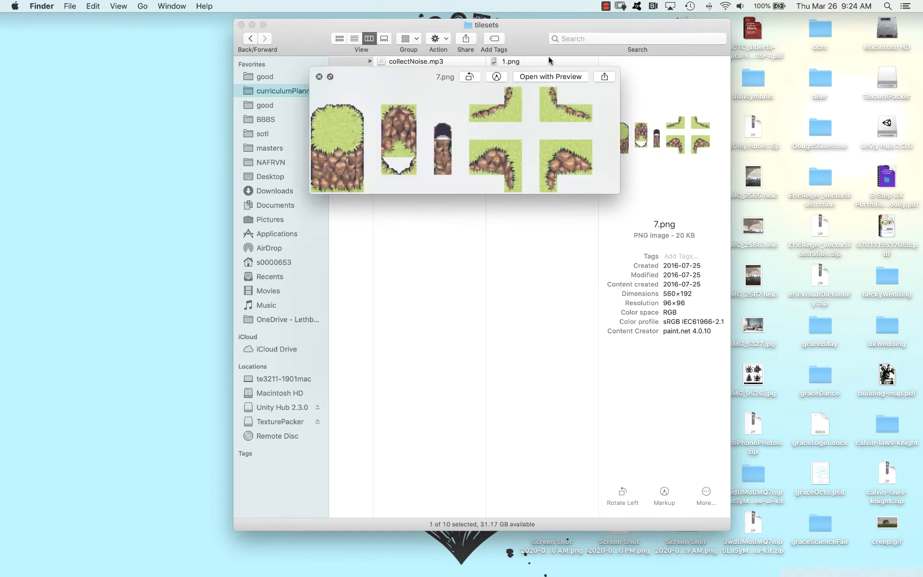
Move the preview clear of the file list, compare 3.png with 7.png, and close the preview
{"action": "left_click_drag", "start_coordinate": [405, 78], "coordinate": [460, 153]}
{"action": "left_click", "coordinate": [508, 83]}
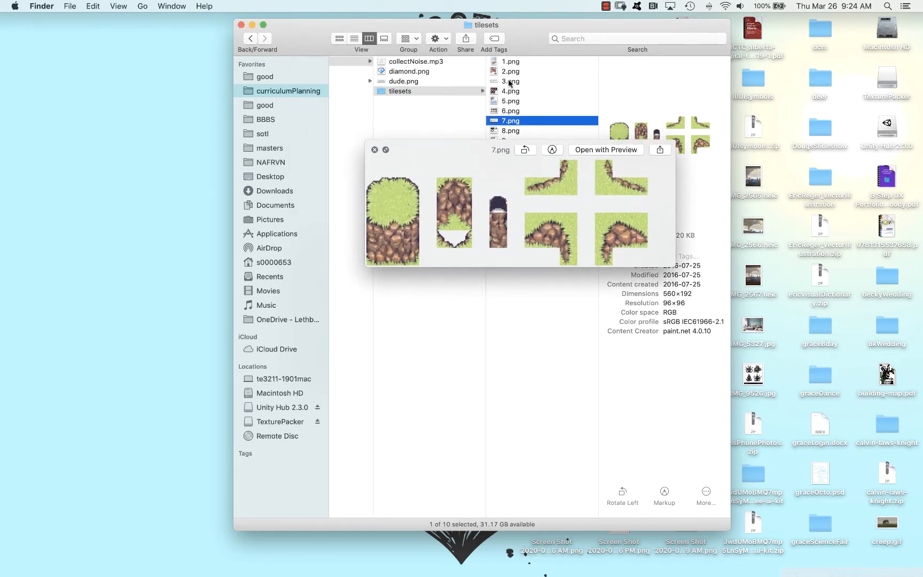
{"action": "left_click", "coordinate": [508, 82]}
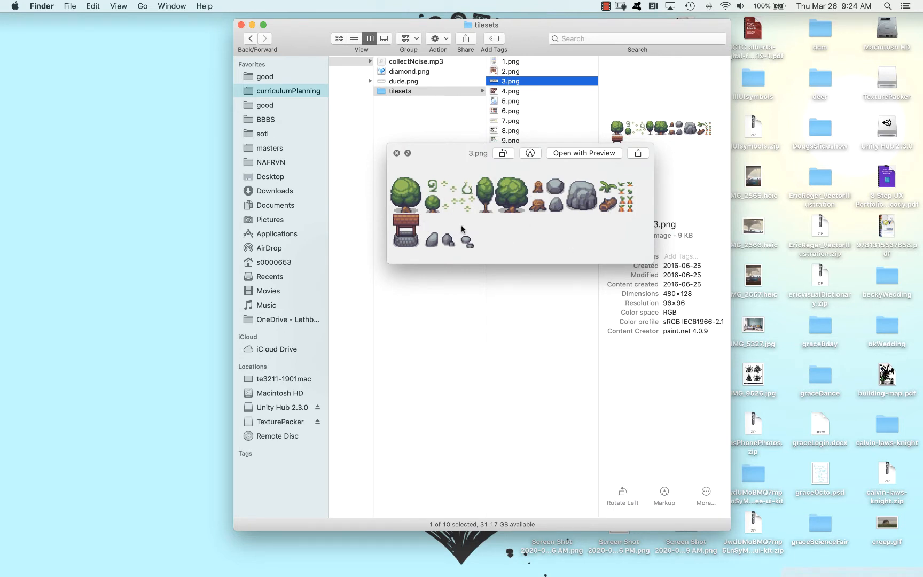
{"action": "left_click", "coordinate": [512, 120]}
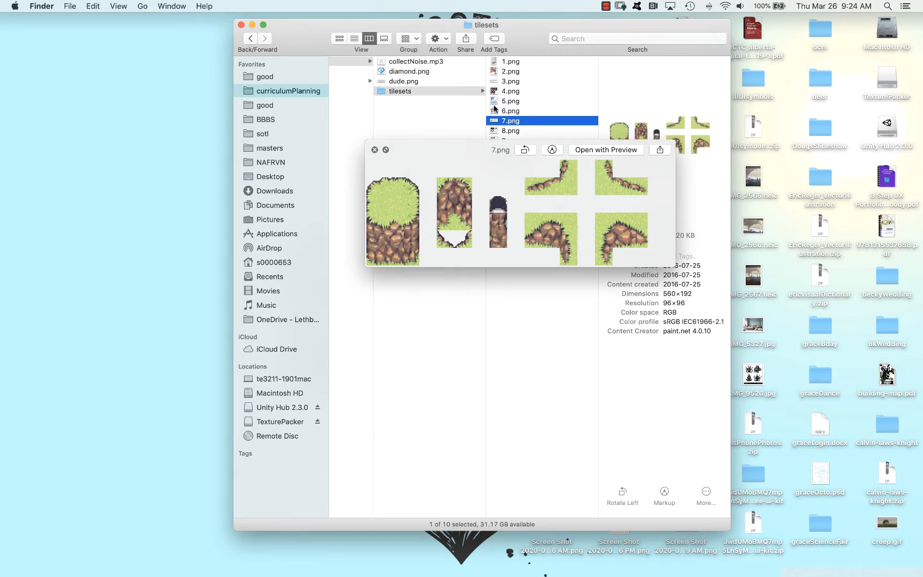
{"action": "left_click", "coordinate": [510, 82]}
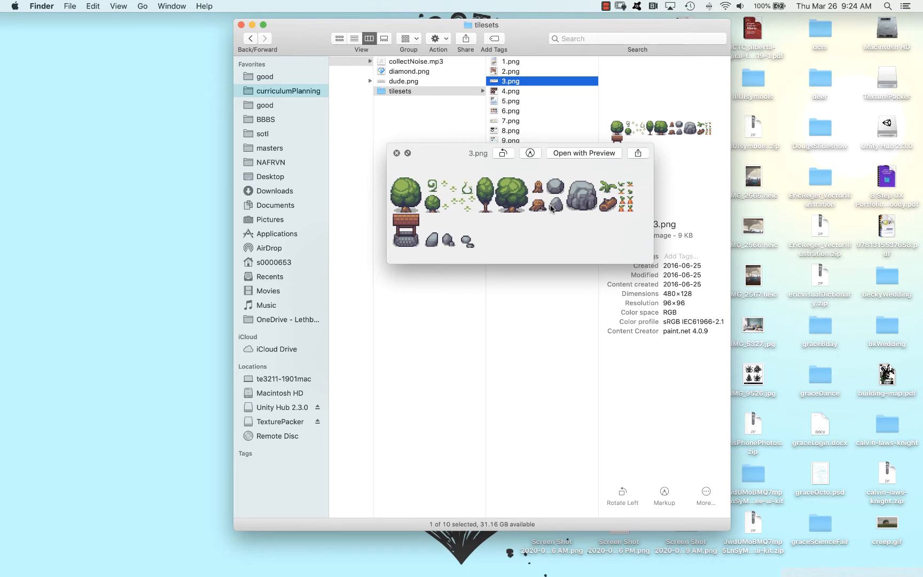
{"action": "key", "text": "space"}
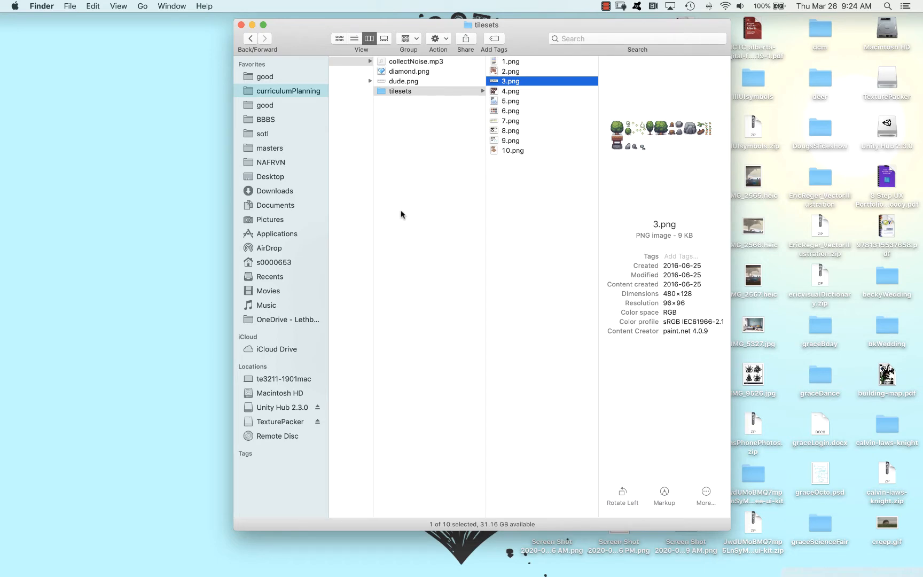
Switch to Tiled and choose CSV as the tile layer format for the new map
{"action": "key", "text": "super+Tab"}
{"action": "key", "text": "super+Tab"}
{"action": "key", "text": "super+Tab"}
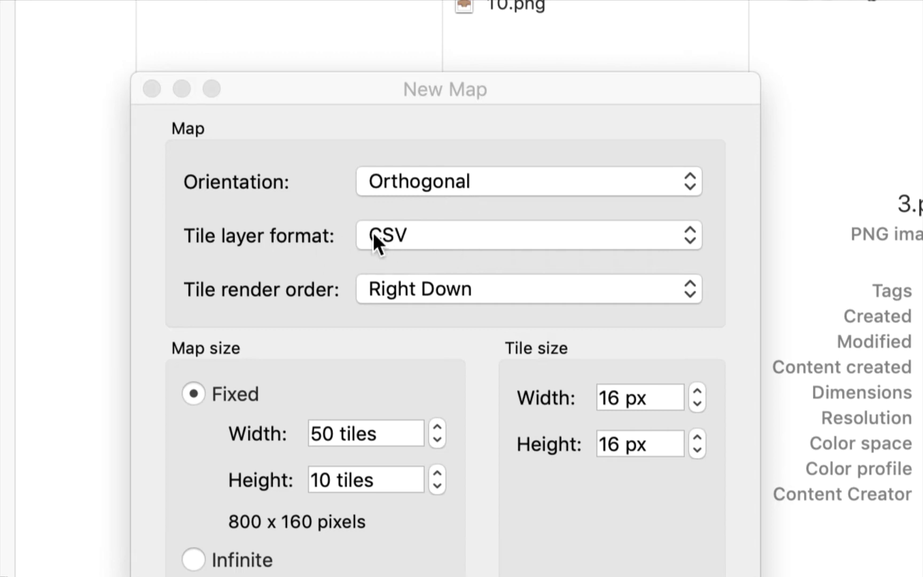
{"action": "left_click", "coordinate": [409, 240]}
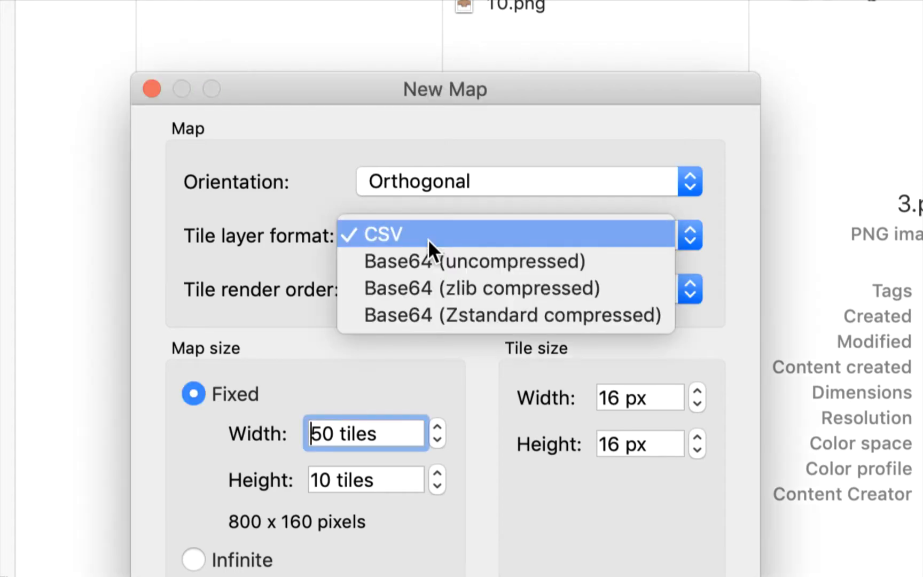
{"action": "left_click", "coordinate": [485, 233]}
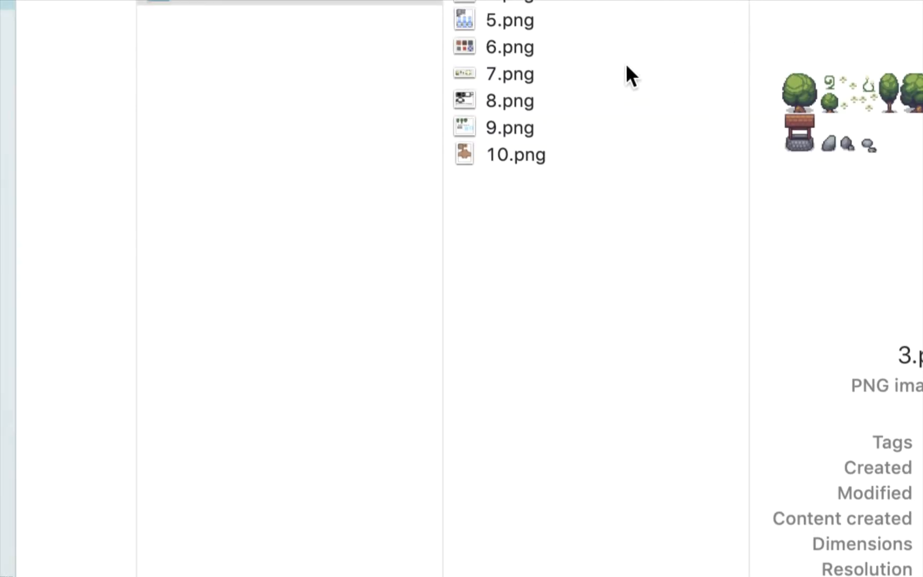
Return to Finder and preview 7.png once more to examine its tiles
{"action": "left_click", "coordinate": [518, 74]}
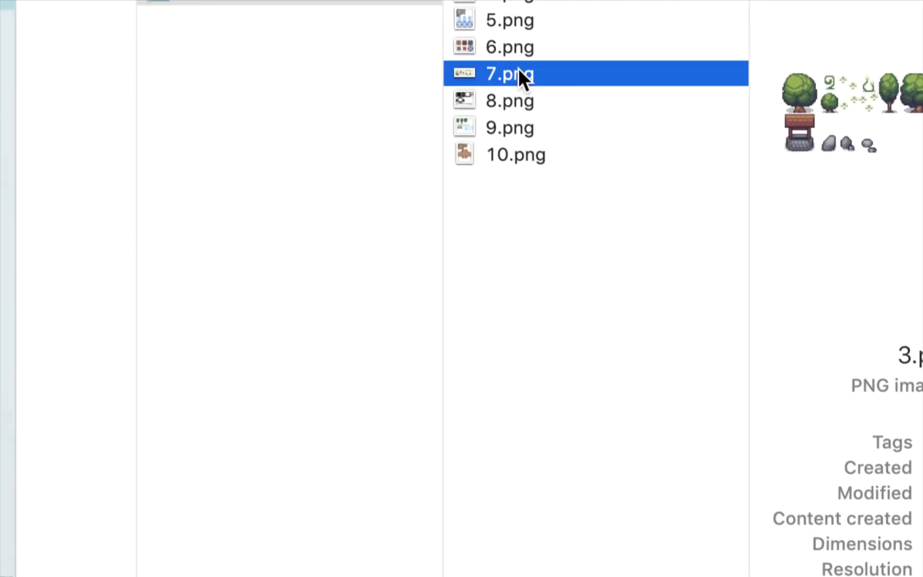
{"action": "key", "text": "space"}
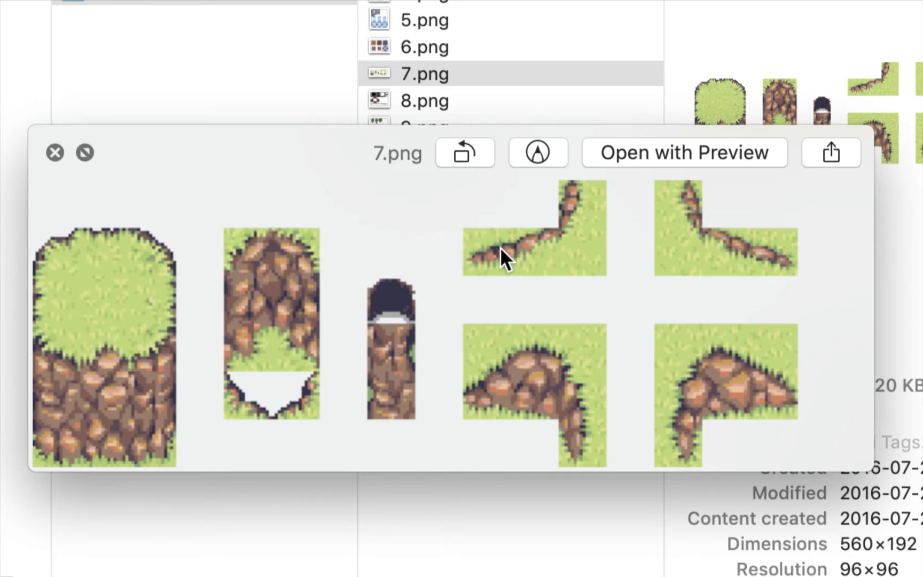
{"action": "key", "text": "space"}
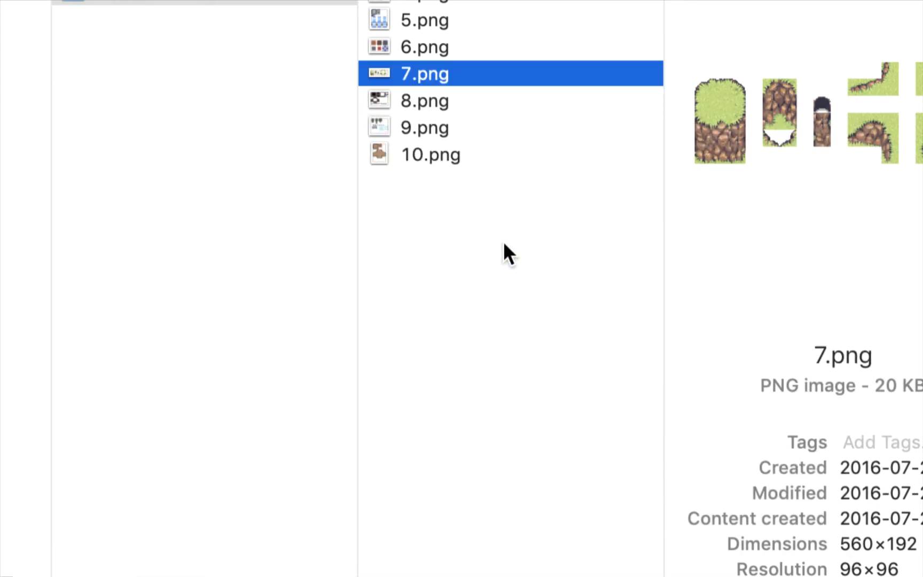
Go back to Tiled and set the new map's fixed size to 30 tiles wide and 30 tiles high
{"action": "key", "text": "super+Tab"}
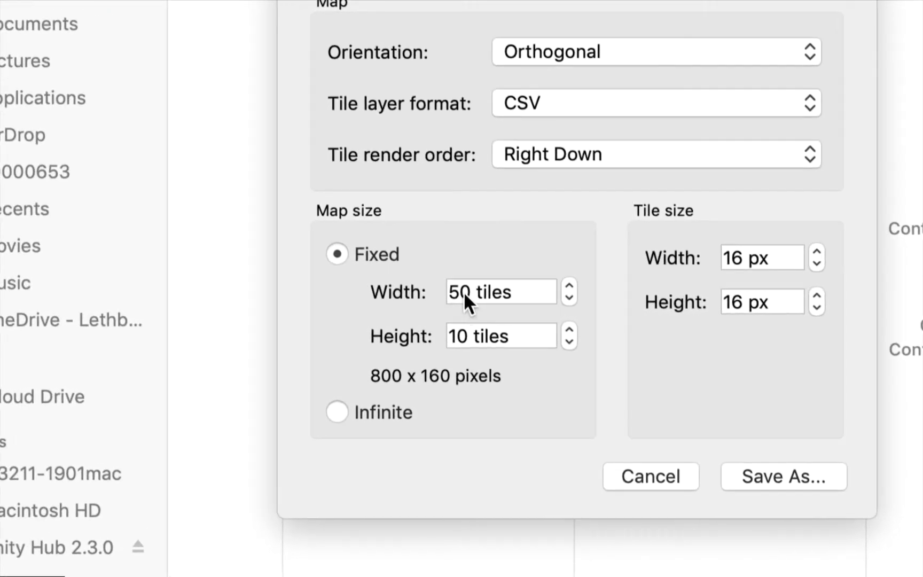
{"action": "left_click_drag", "start_coordinate": [458, 293], "coordinate": [445, 294]}
{"action": "type", "text": "3"}
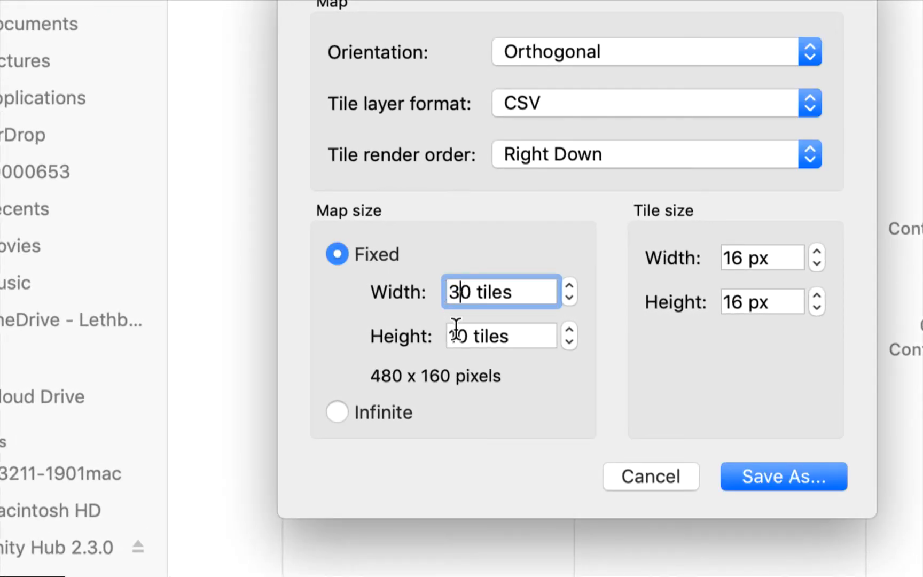
{"action": "left_click_drag", "start_coordinate": [457, 335], "coordinate": [411, 337]}
{"action": "type", "text": "3"}
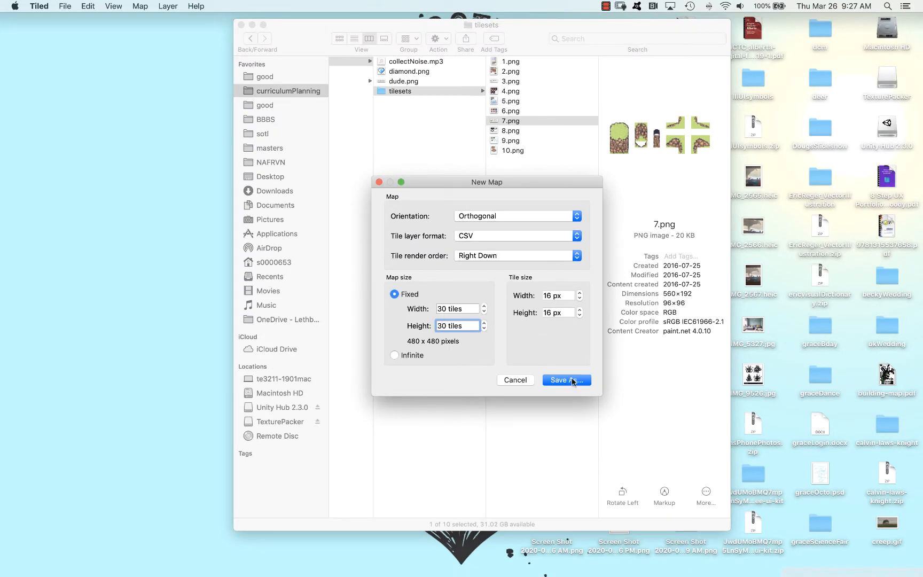
Save the new map as maze20.tmx in the mazeBoilerplate project's assets folder
{"action": "left_click", "coordinate": [601, 389]}
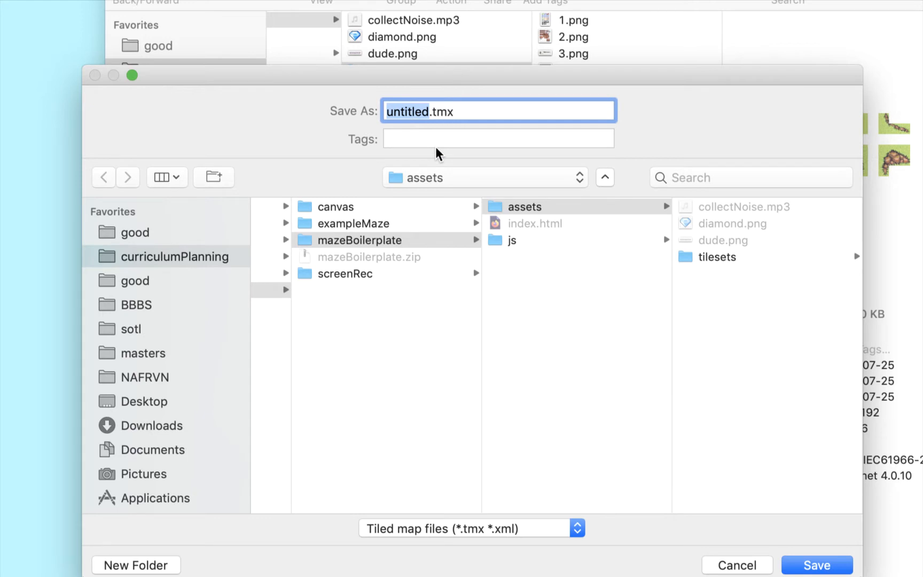
{"action": "type", "text": "maze20"}
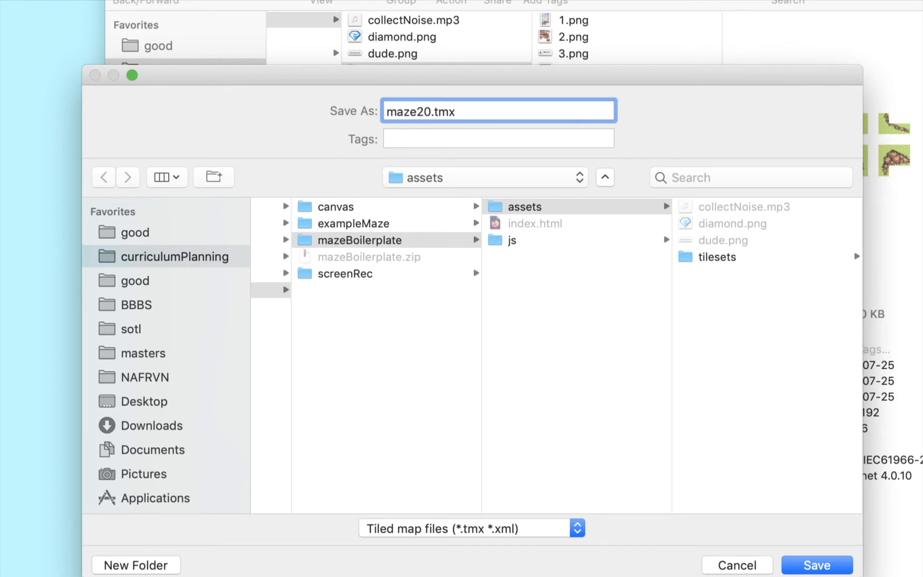
{"action": "left_click", "coordinate": [619, 211]}
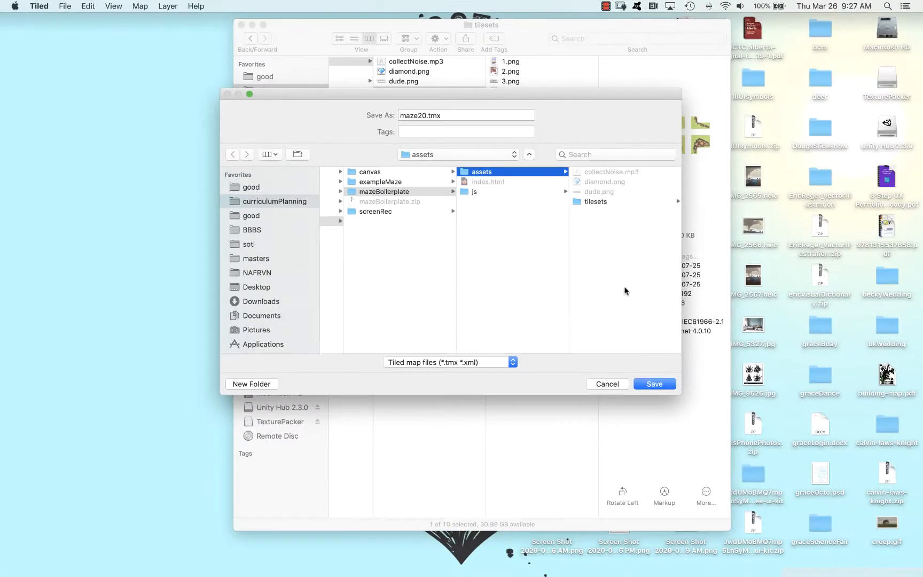
{"action": "left_click", "coordinate": [657, 384]}
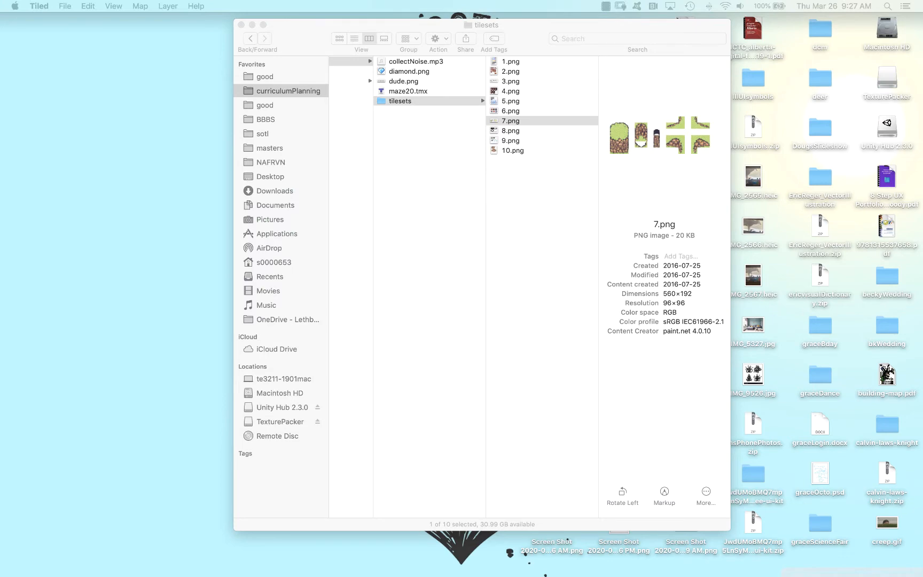
Reposition the maze20.tmx map window and enlarge it to fill the screen
{"action": "left_click_drag", "start_coordinate": [922, 160], "coordinate": [679, 9]}
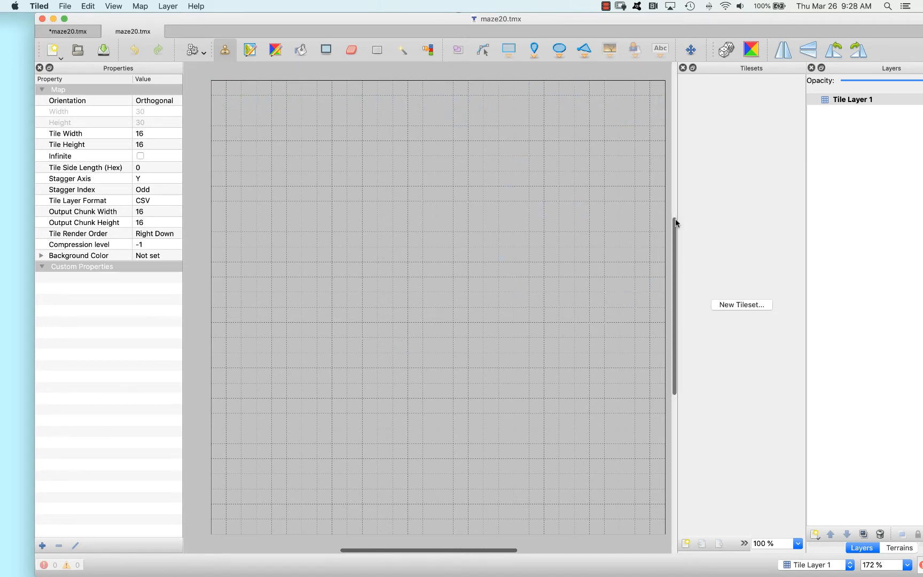
{"action": "scroll", "coordinate": [594, 219], "scroll_direction": "down", "scroll_amount": 1}
{"action": "scroll", "coordinate": [593, 219], "scroll_direction": "up", "scroll_amount": 1}
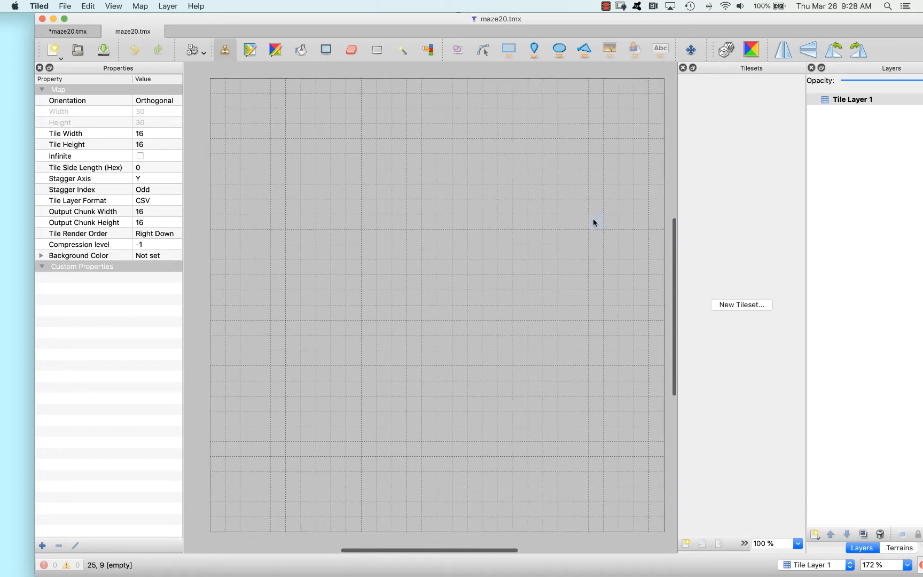
{"action": "double_click", "coordinate": [598, 19]}
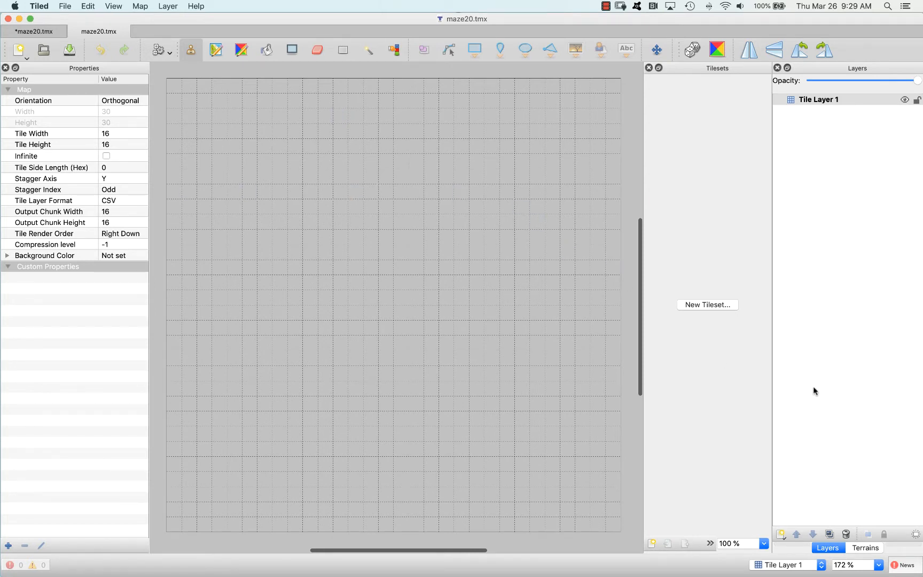
Create a tileset named grass from 7.png in the tilesets folder, embedded in the map with 16 px tiles
{"action": "left_click", "coordinate": [709, 307]}
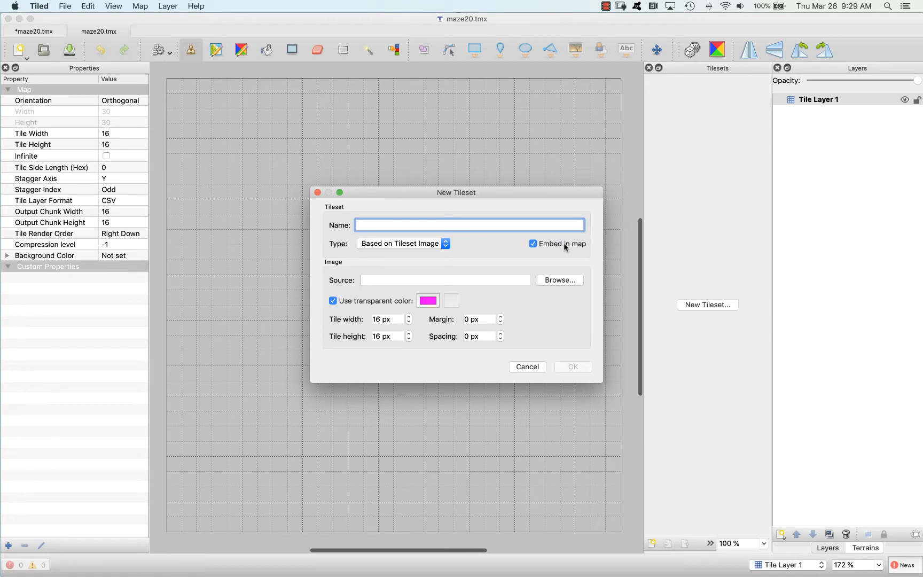
{"action": "left_click", "coordinate": [563, 281]}
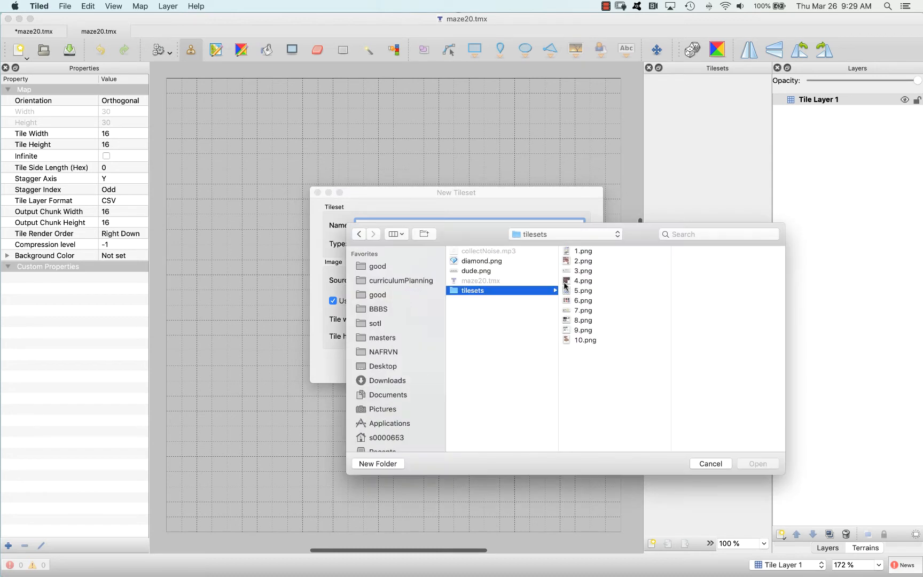
{"action": "left_click", "coordinate": [570, 311]}
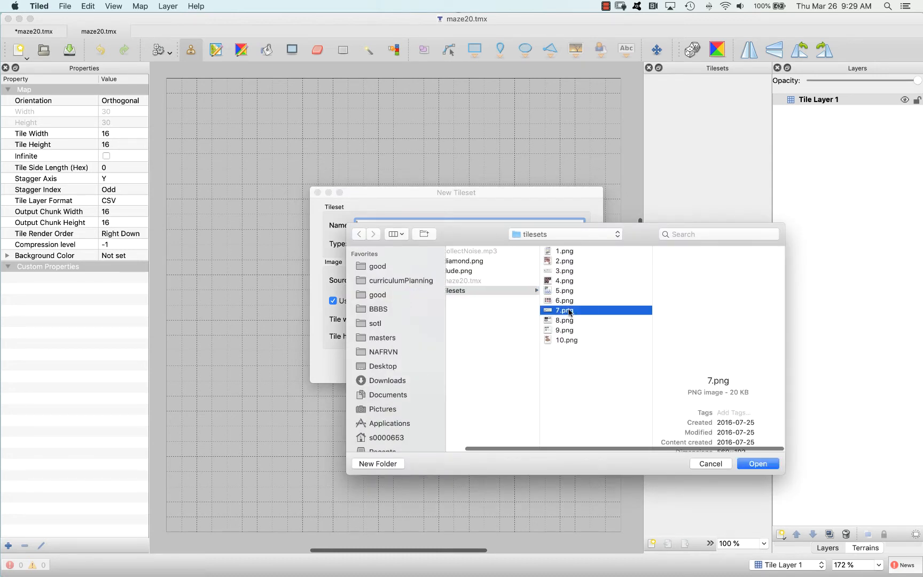
{"action": "left_click", "coordinate": [757, 463]}
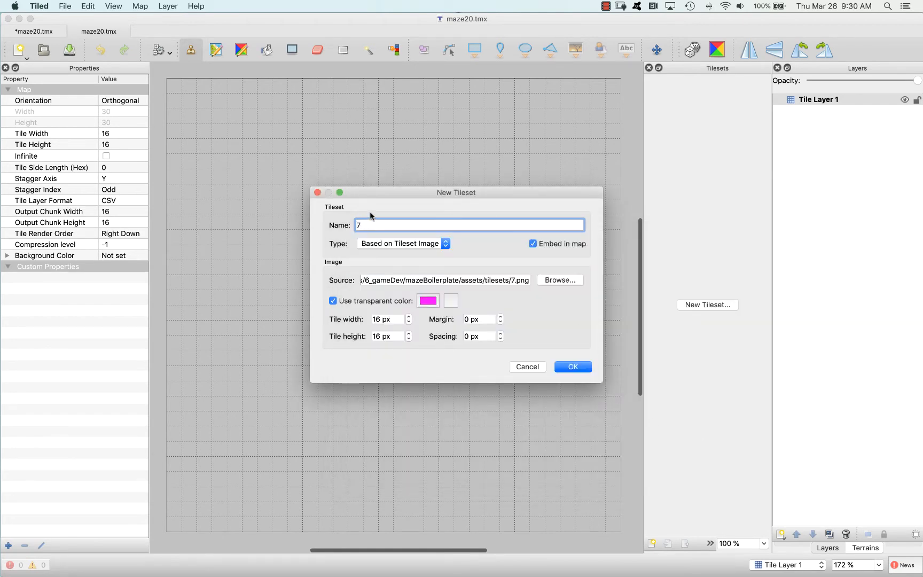
{"action": "left_click_drag", "start_coordinate": [364, 225], "coordinate": [332, 223]}
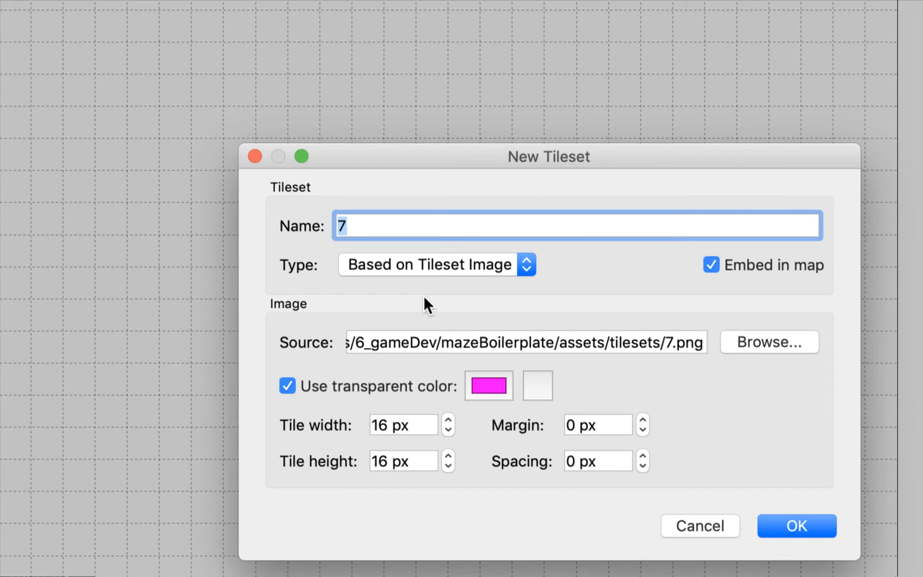
{"action": "type", "text": "grass"}
{"action": "key", "text": "BackSpace"}
{"action": "left_click", "coordinate": [814, 526]}
{"action": "scroll", "coordinate": [818, 422], "scroll_direction": "down", "scroll_amount": 2}
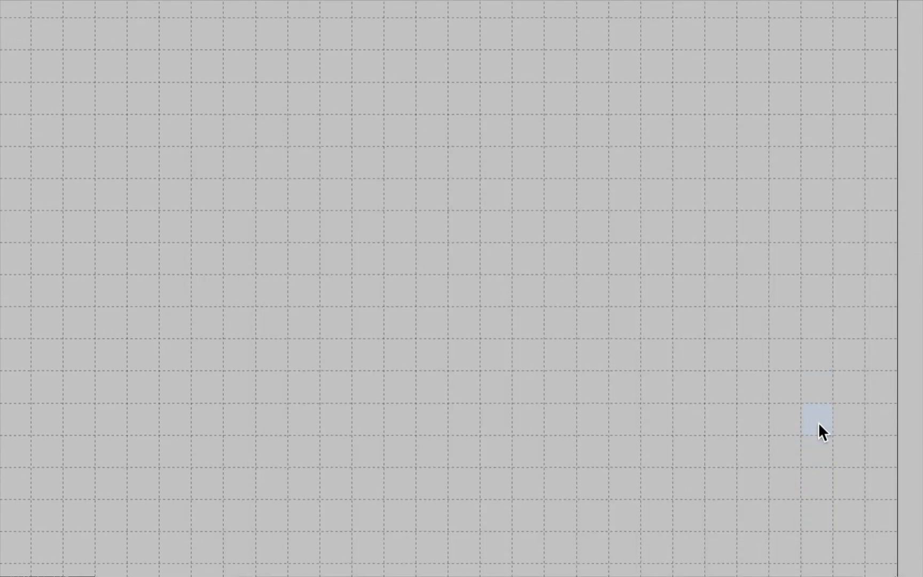
{"action": "scroll", "coordinate": [818, 422], "scroll_direction": "down", "scroll_amount": 1, "text": "ctrl"}
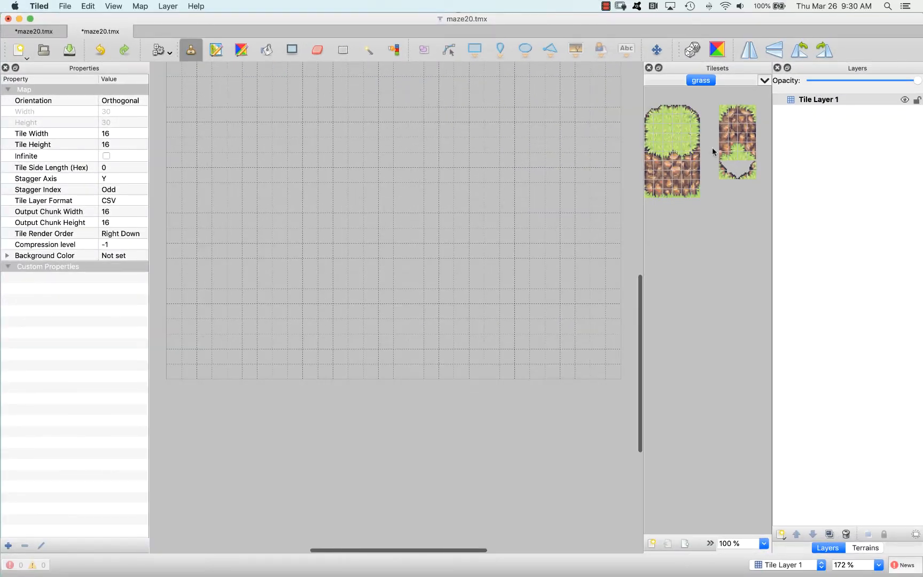
Try stamping a trail of single rock tiles across the map and erase the stamped tiles
{"action": "left_click", "coordinate": [726, 137]}
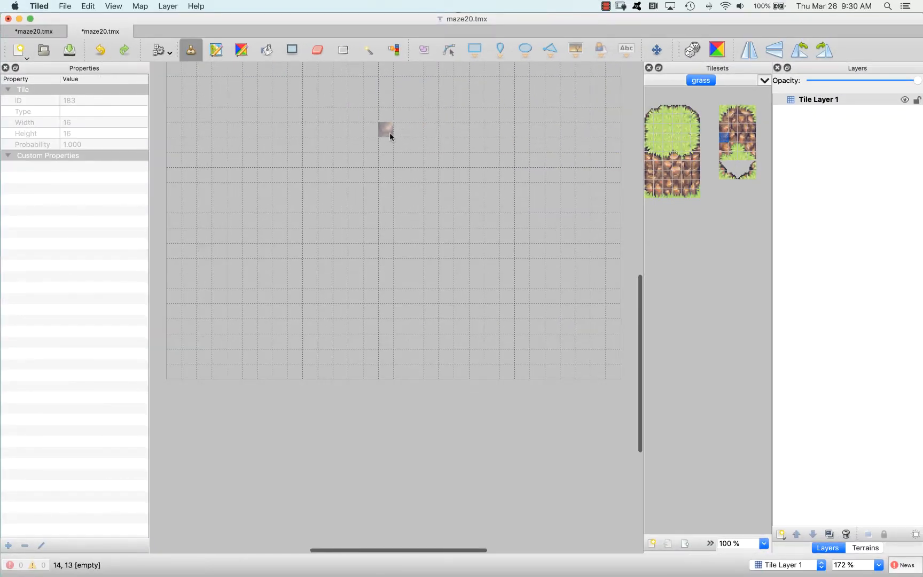
{"action": "mouse_move", "coordinate": [440, 136]}
{"action": "left_mouse_down"}
{"action": "mouse_move", "coordinate": [478, 137]}
{"action": "mouse_move", "coordinate": [507, 199]}
{"action": "mouse_move", "coordinate": [507, 224]}
{"action": "left_mouse_up"}
{"action": "left_click", "coordinate": [507, 256]}
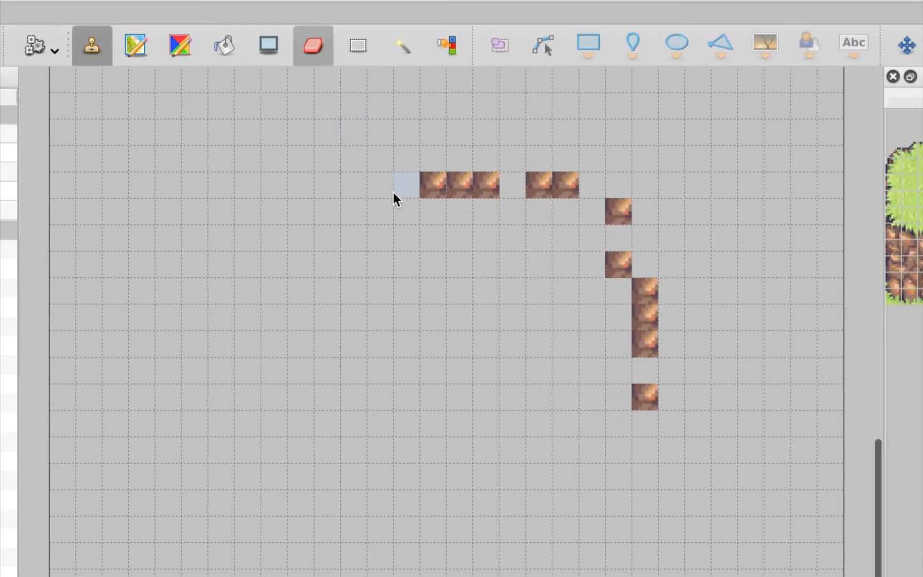
{"action": "mouse_move", "coordinate": [393, 196]}
{"action": "left_mouse_down"}
{"action": "mouse_move", "coordinate": [502, 187]}
{"action": "mouse_move", "coordinate": [609, 196]}
{"action": "left_mouse_up"}
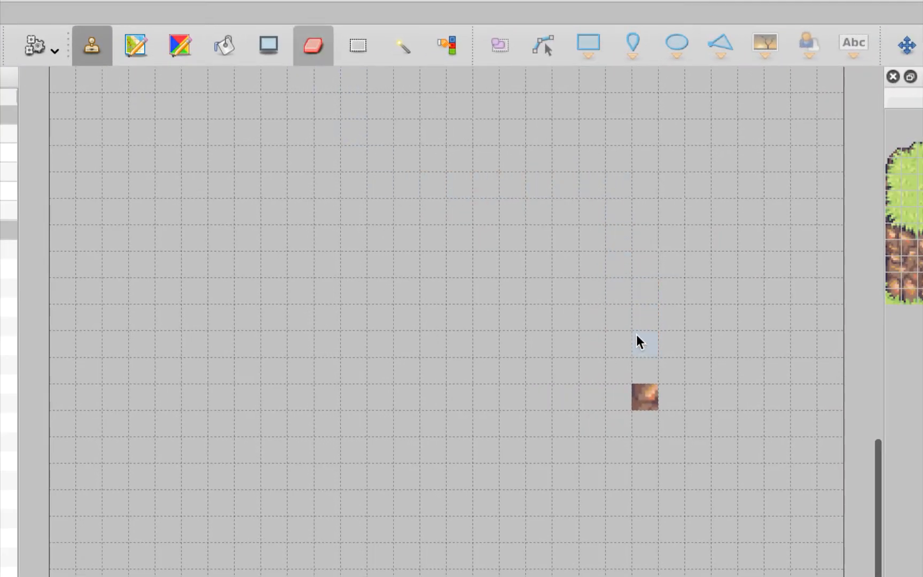
{"action": "key", "text": "b"}
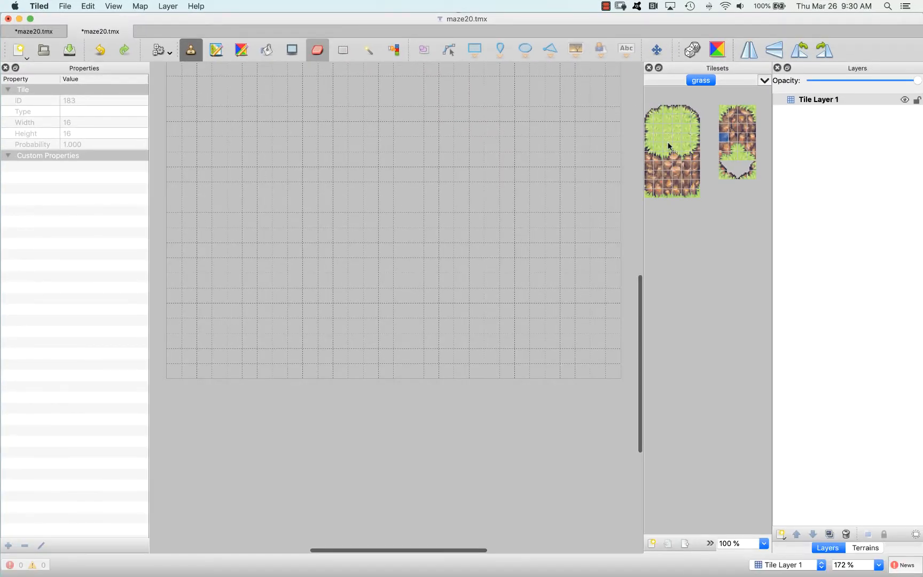
Stamp two copies of the complete 6 by 11 tile grass-topped rock block onto the map
{"action": "left_click_drag", "start_coordinate": [648, 102], "coordinate": [700, 198]}
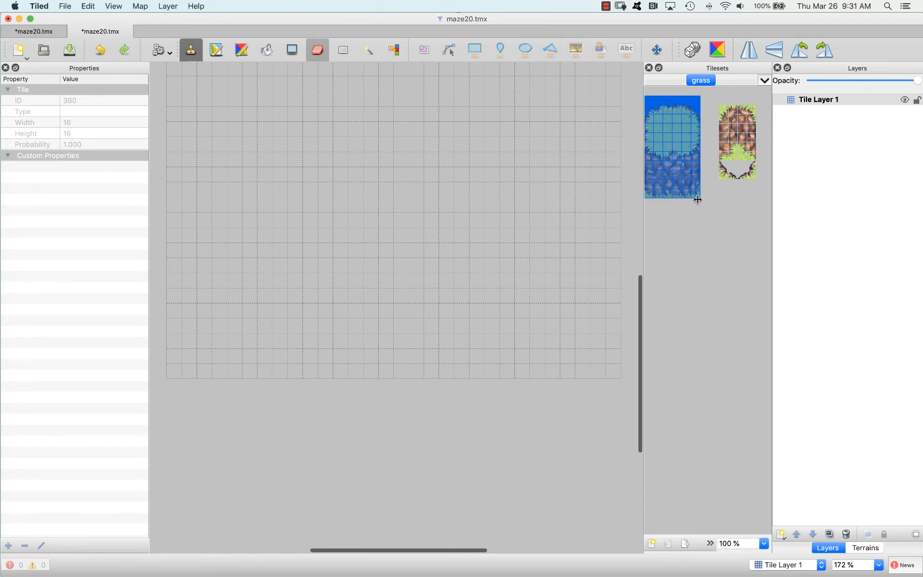
{"action": "scroll", "coordinate": [323, 200], "scroll_direction": "right", "scroll_amount": 1}
{"action": "left_click", "coordinate": [322, 202]}
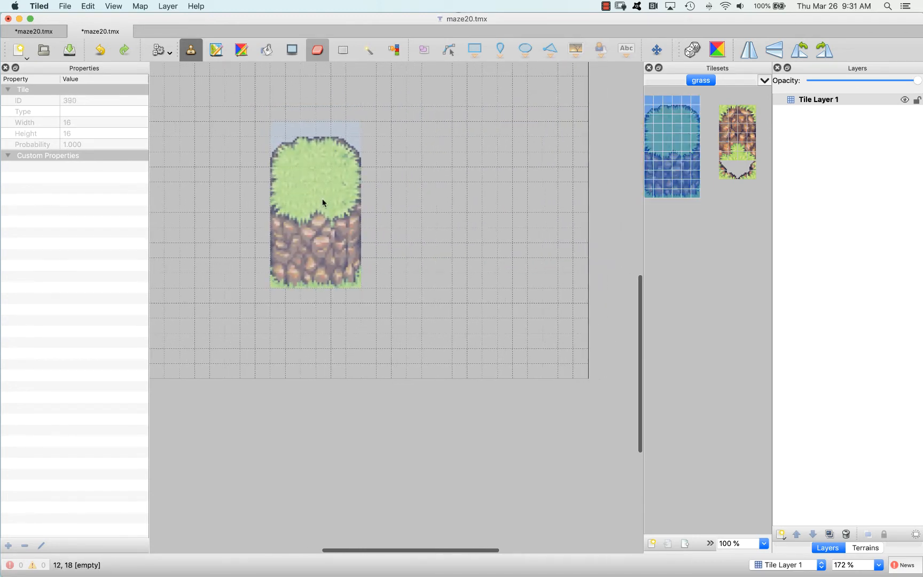
{"action": "left_click", "coordinate": [529, 161]}
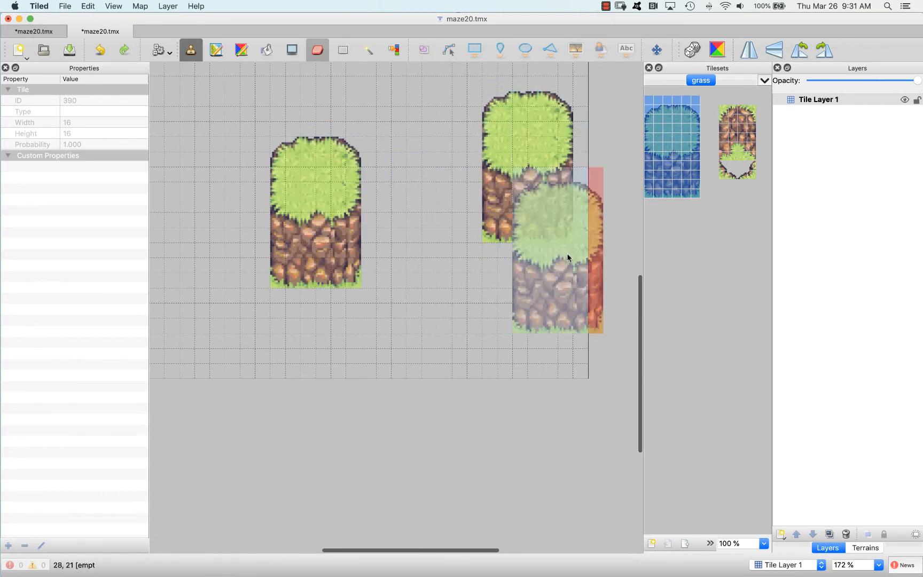
Undo both stamped copies of the grass-topped rock block
{"action": "scroll", "coordinate": [480, 236], "scroll_direction": "left", "scroll_amount": 1}
{"action": "scroll", "coordinate": [482, 241], "scroll_direction": "left", "scroll_amount": 3}
{"action": "scroll", "coordinate": [481, 241], "scroll_direction": "up", "scroll_amount": 5}
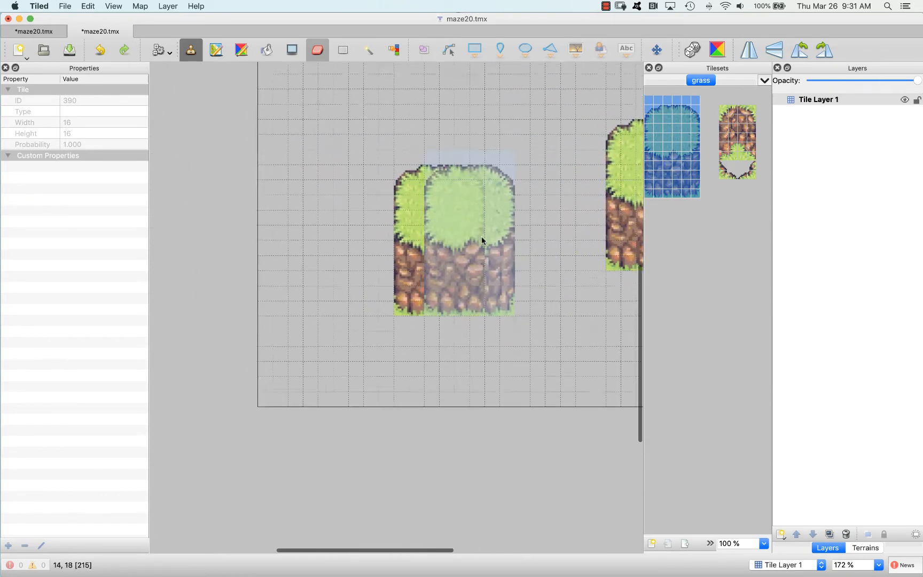
{"action": "scroll", "coordinate": [481, 240], "scroll_direction": "right", "scroll_amount": 4}
{"action": "scroll", "coordinate": [482, 241], "scroll_direction": "left", "scroll_amount": 2}
{"action": "scroll", "coordinate": [482, 240], "scroll_direction": "right", "scroll_amount": 1}
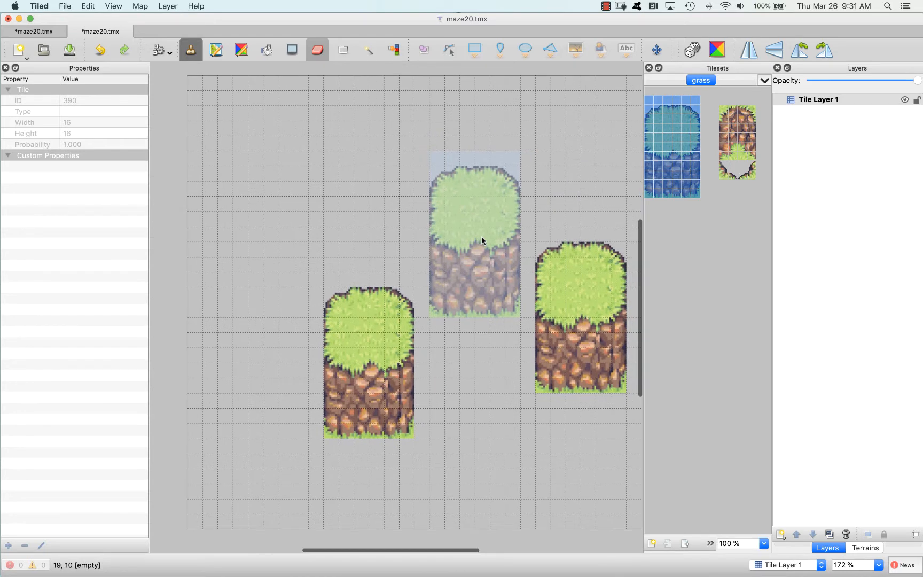
{"action": "key", "text": "super+z"}
{"action": "key", "text": "super+z"}
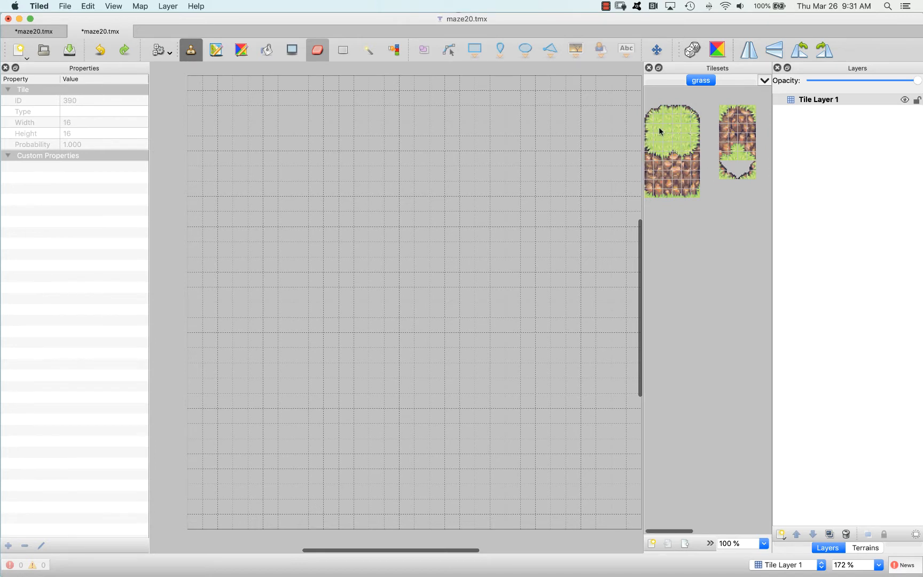
Fill the whole map with the 3 by 3 block of plain grass tiles using the Bucket Fill tool
{"action": "left_click_drag", "start_coordinate": [657, 117], "coordinate": [673, 142]}
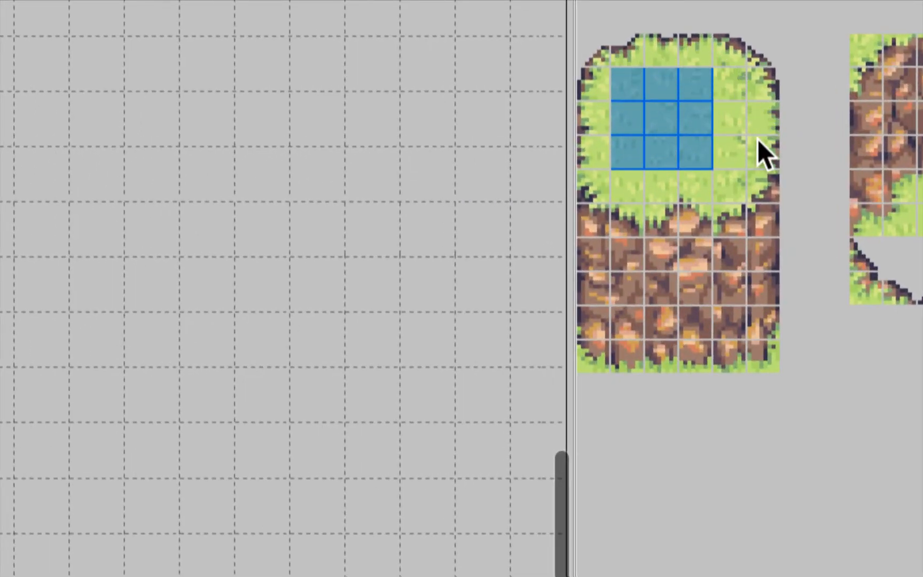
{"action": "left_click", "coordinate": [730, 151]}
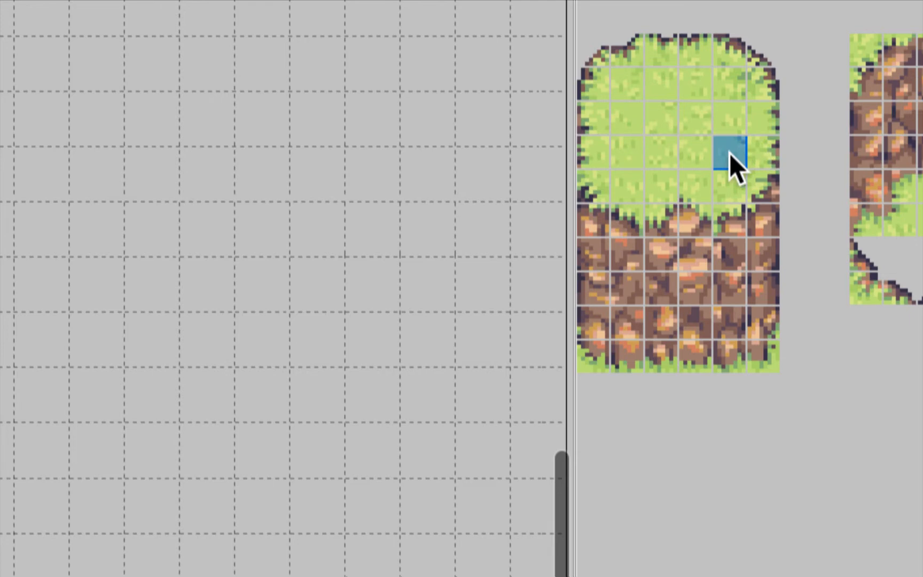
{"action": "left_click_drag", "start_coordinate": [702, 156], "coordinate": [631, 95]}
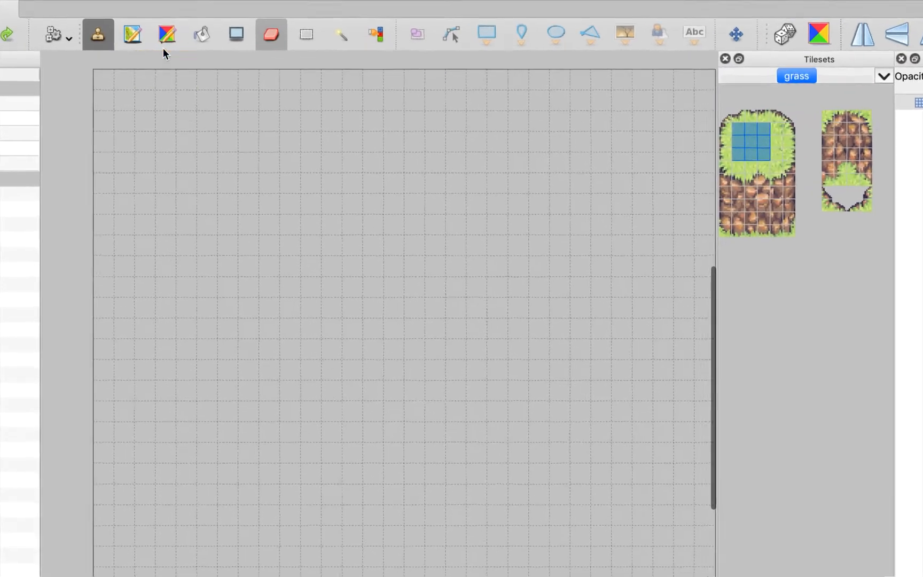
{"action": "left_click", "coordinate": [253, 70]}
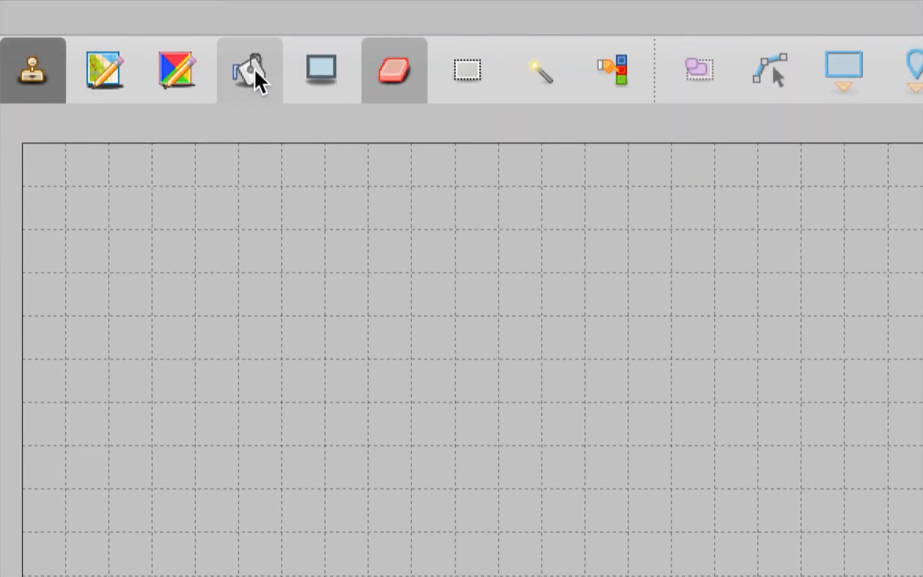
{"action": "left_click", "coordinate": [371, 273]}
{"action": "left_click", "coordinate": [374, 279]}
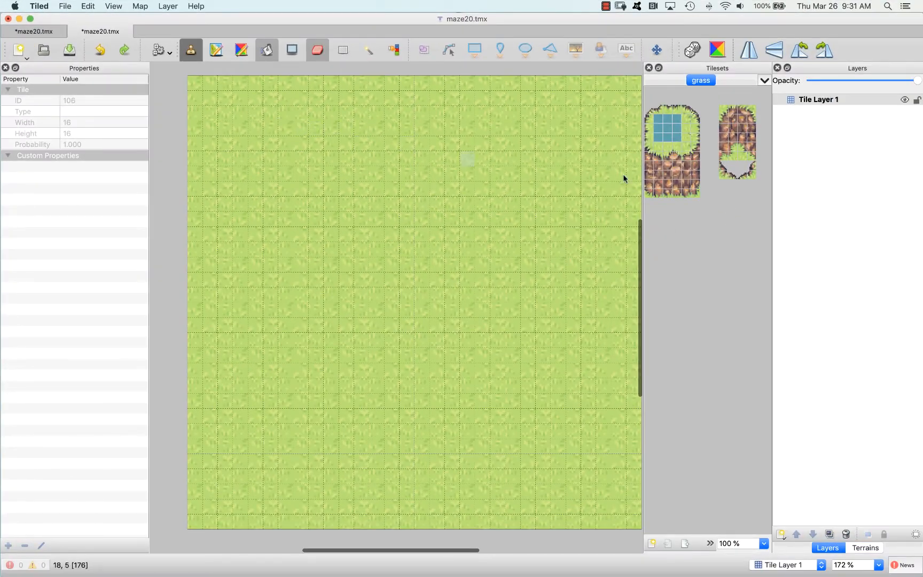
{"action": "left_click", "coordinate": [191, 52]}
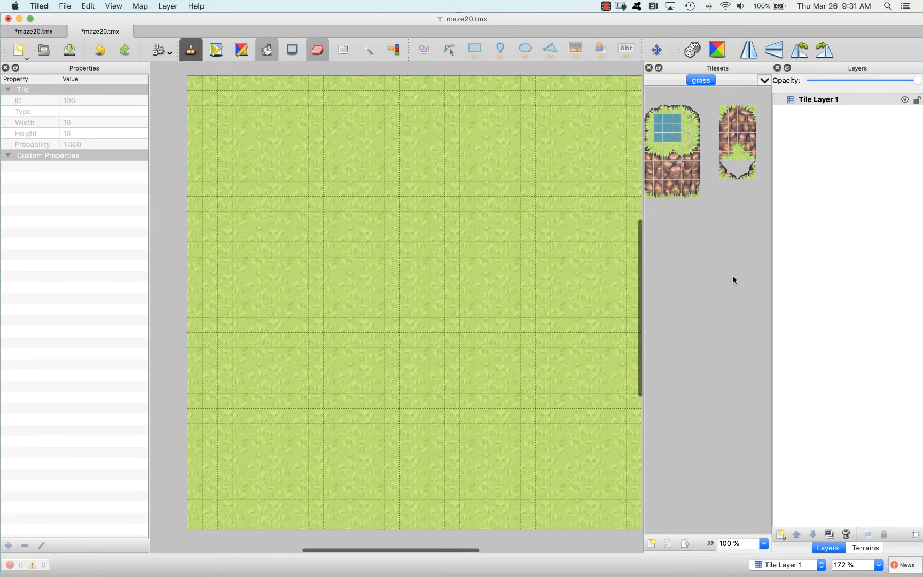
Rename the layer Tile Layer 1 as grass
{"action": "scroll", "coordinate": [397, 250], "scroll_direction": "right", "scroll_amount": 1}
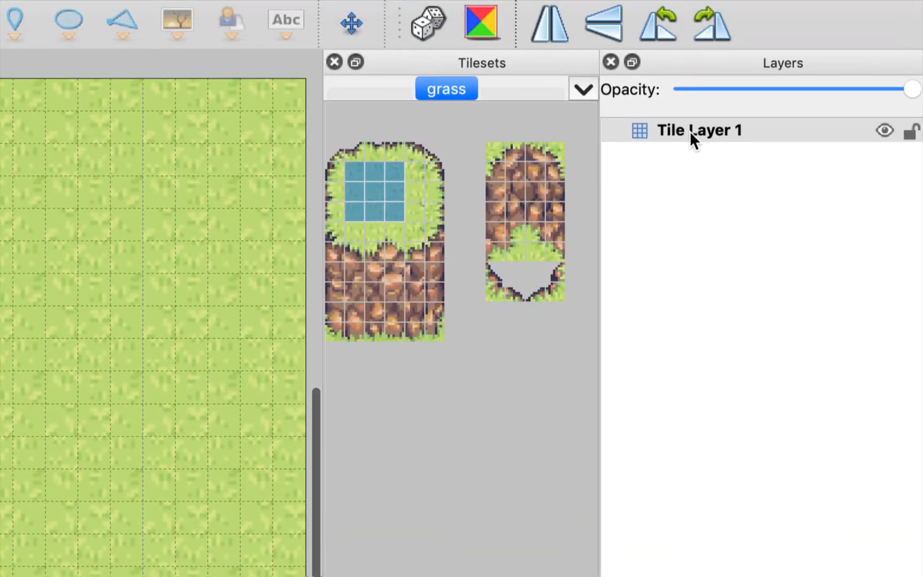
{"action": "double_click", "coordinate": [721, 132]}
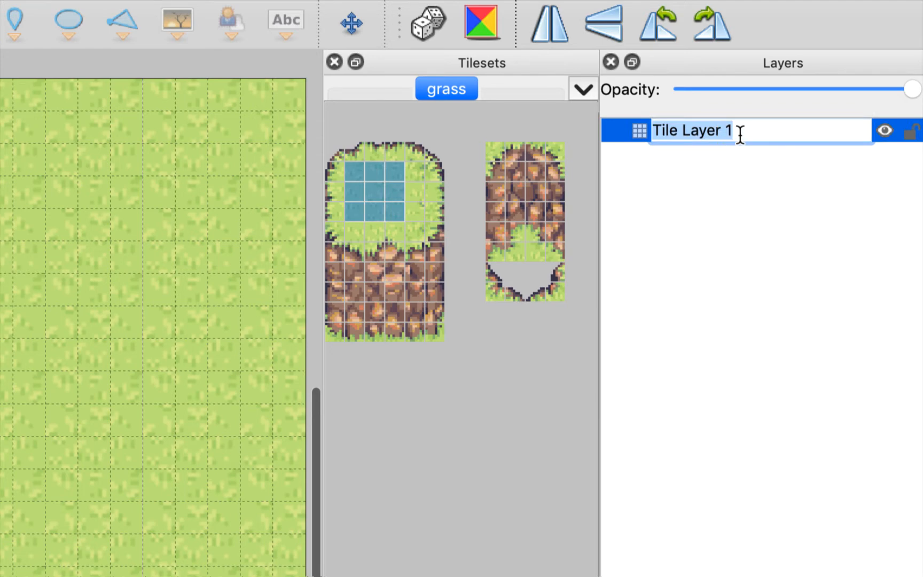
{"action": "type", "text": "grass"}
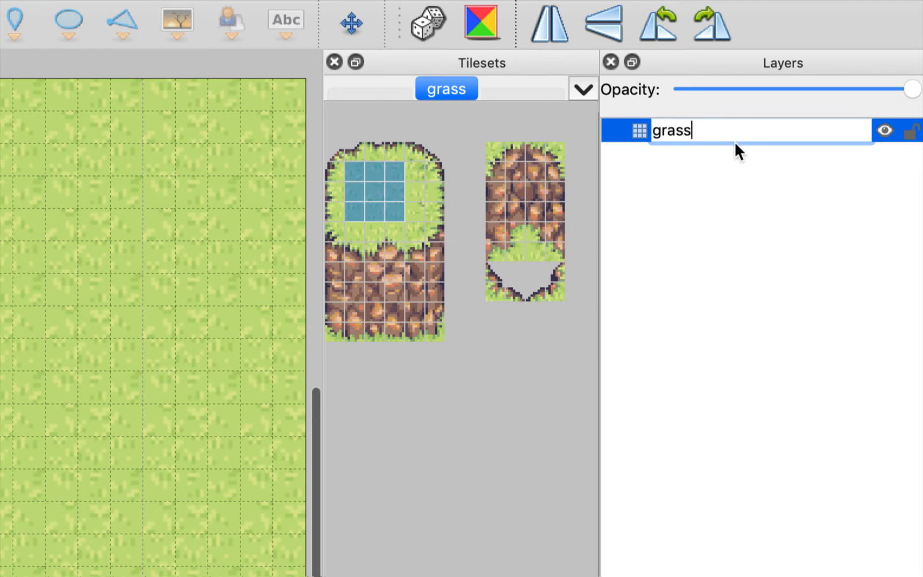
{"action": "left_click", "coordinate": [737, 188]}
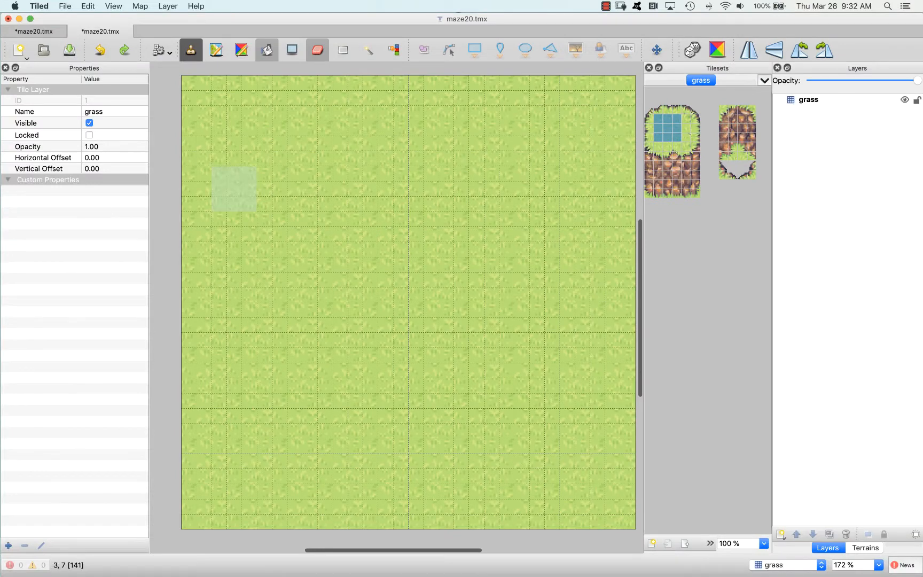
Rename the layer that holds the grass fill as background
{"action": "double_click", "coordinate": [810, 100]}
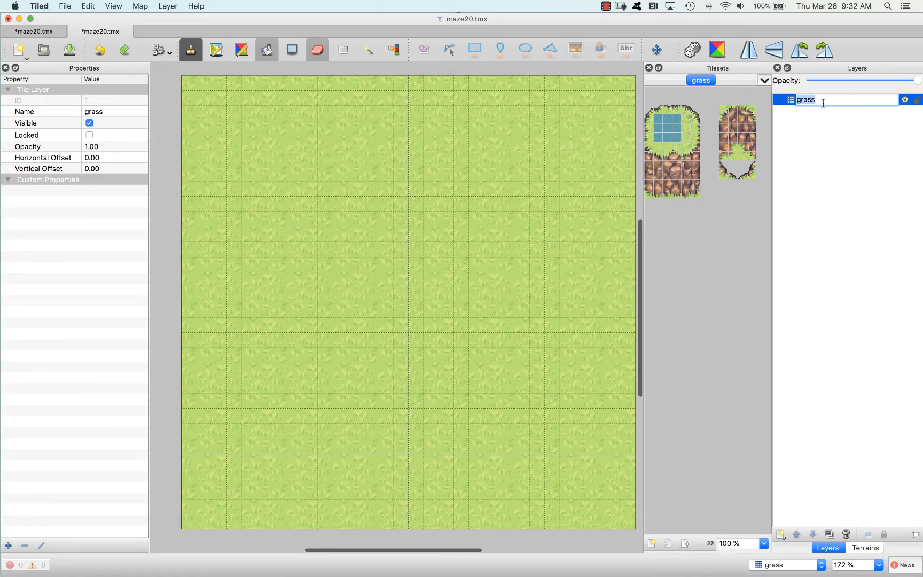
{"action": "type", "text": "background"}
{"action": "key", "text": "Return"}
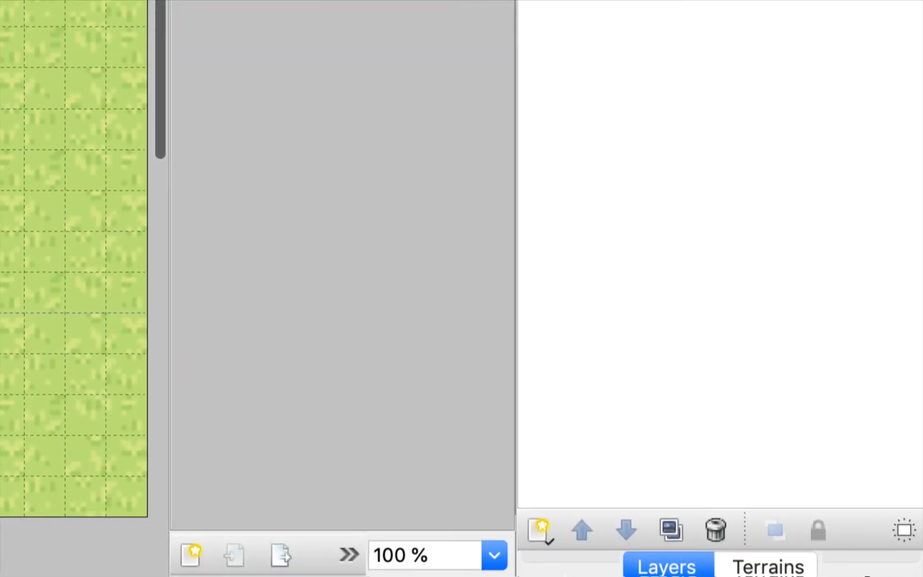
Add a new tile layer named walls above the background layer
{"action": "left_click", "coordinate": [537, 532]}
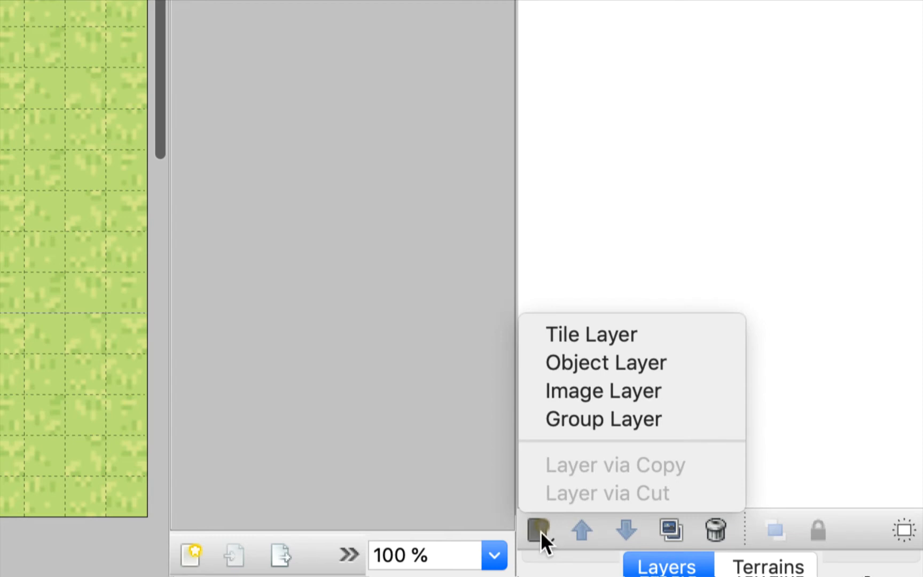
{"action": "left_click", "coordinate": [646, 334]}
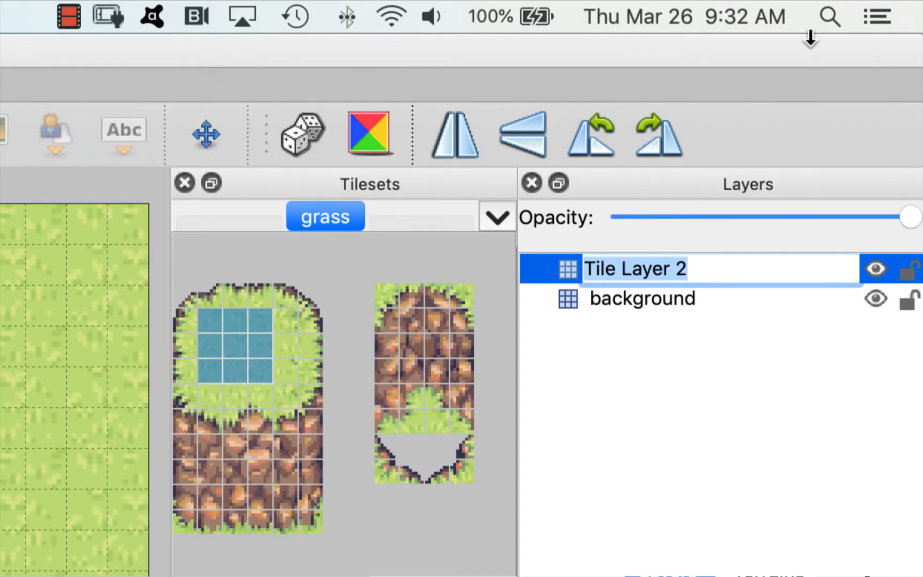
{"action": "type", "text": "walls"}
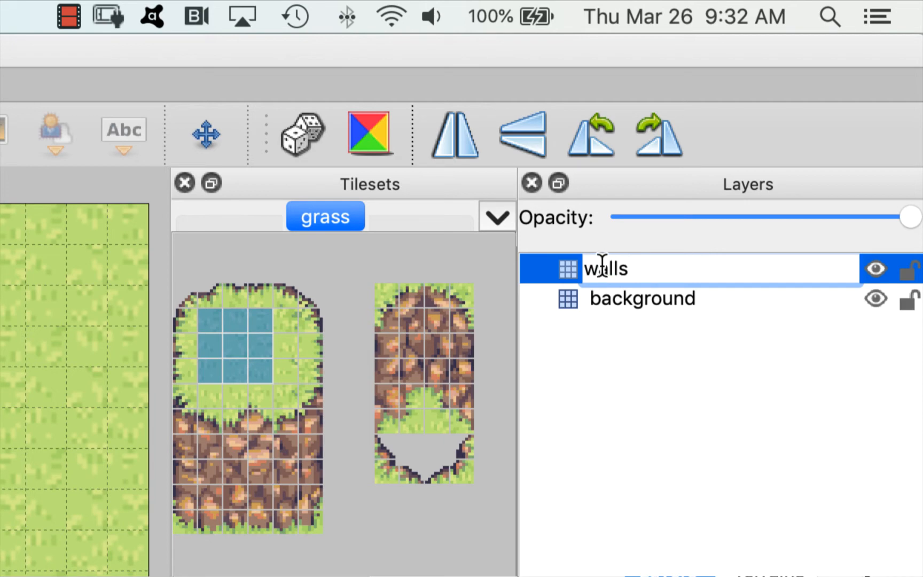
{"action": "key", "text": "Return"}
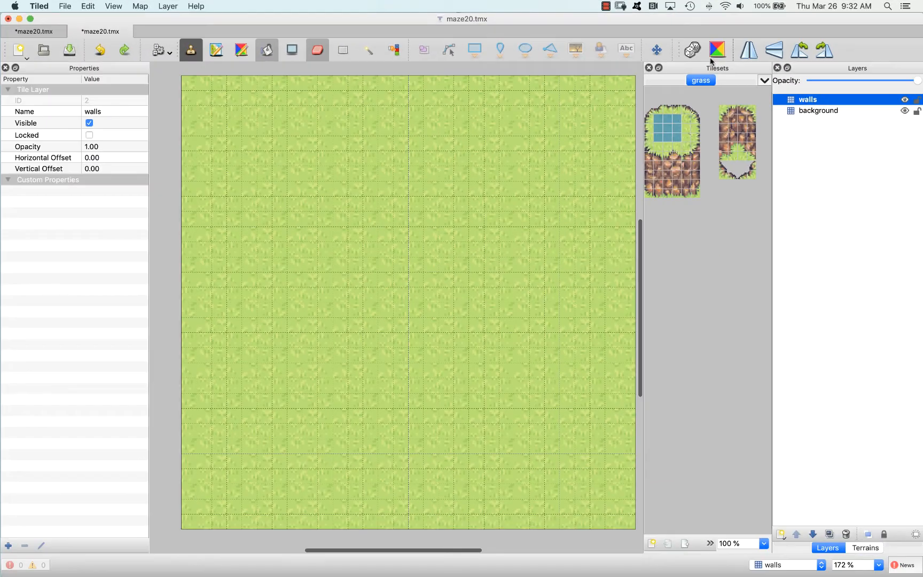
Stamp the right 2 by 6 tile half of the small rock cliff twice on the walls layer, stepping diagonally up and left
{"action": "left_click", "coordinate": [191, 55]}
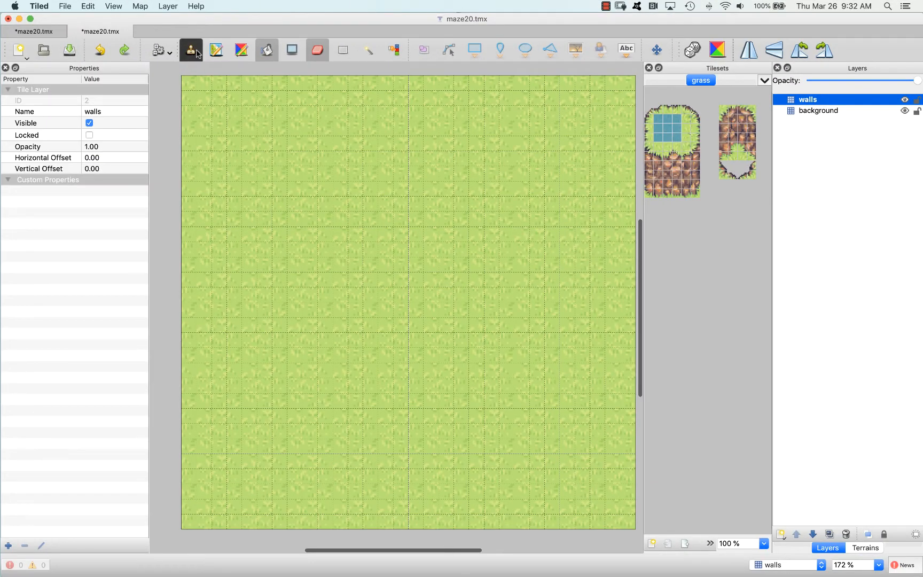
{"action": "left_click", "coordinate": [724, 201]}
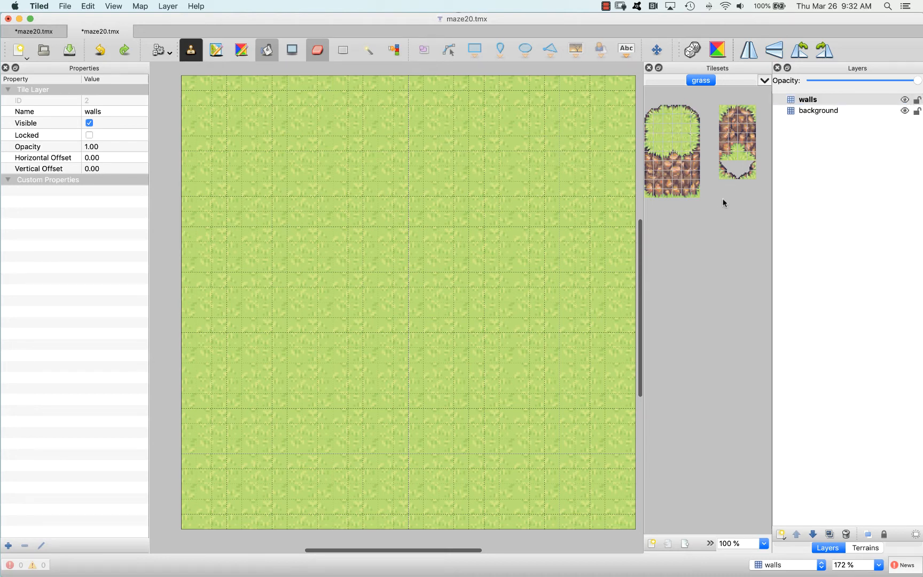
{"action": "left_click_drag", "start_coordinate": [742, 109], "coordinate": [750, 155]}
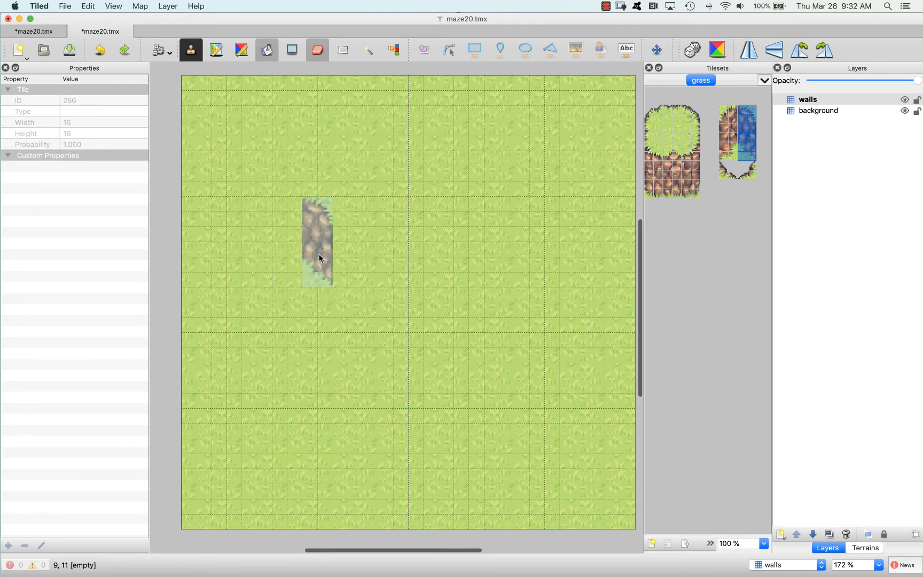
{"action": "left_click", "coordinate": [320, 258]}
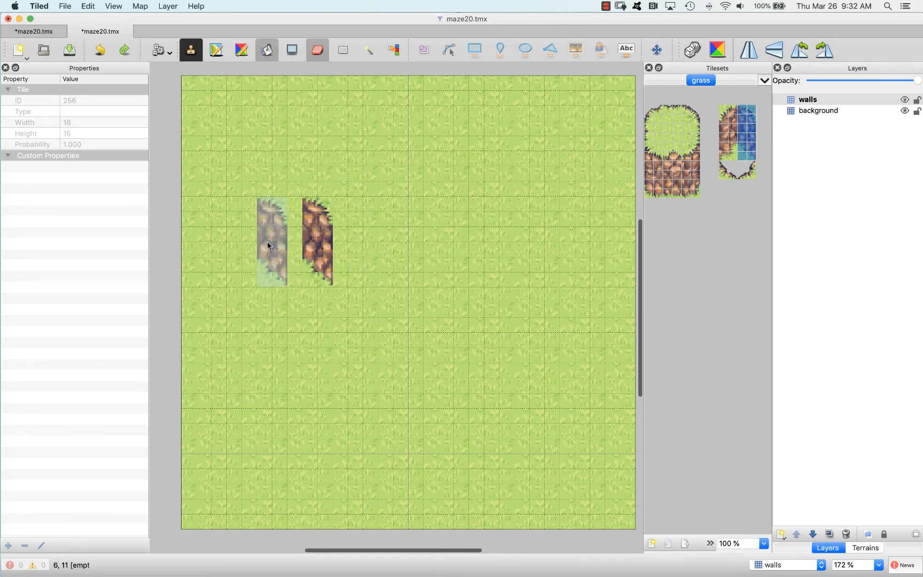
{"action": "left_click", "coordinate": [292, 223]}
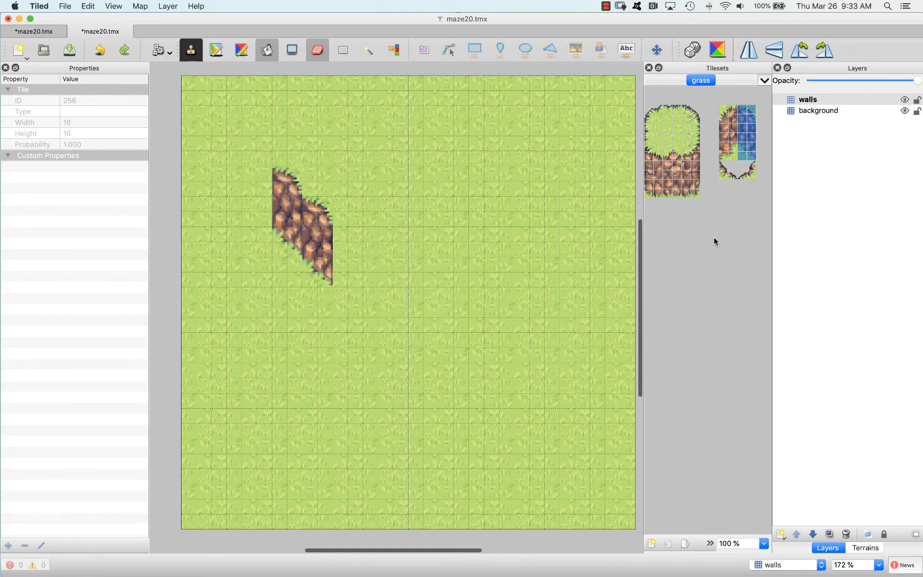
Stamp the right 3 by 6 tile part of the large cliff's rock face against the right side of the placed wall
{"action": "left_click", "coordinate": [701, 156]}
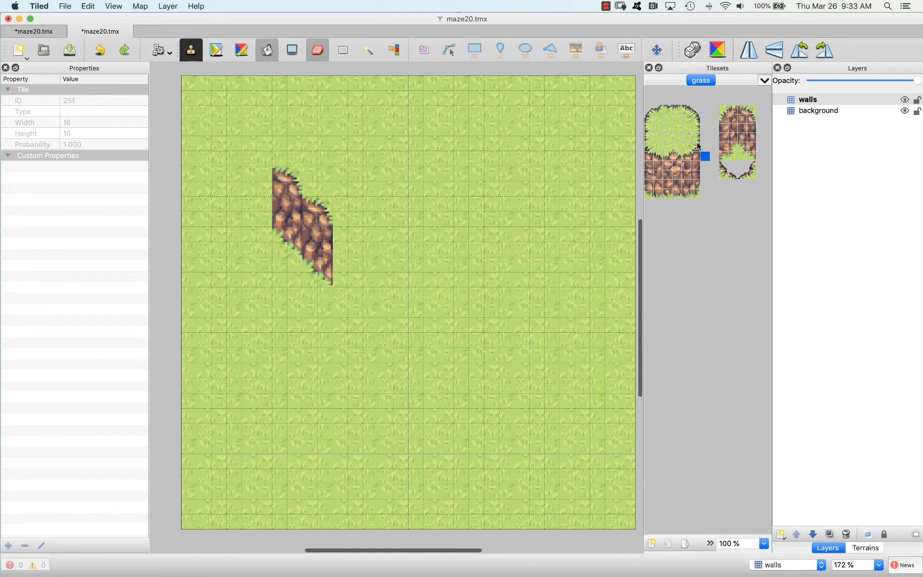
{"action": "left_click_drag", "start_coordinate": [697, 145], "coordinate": [676, 191]}
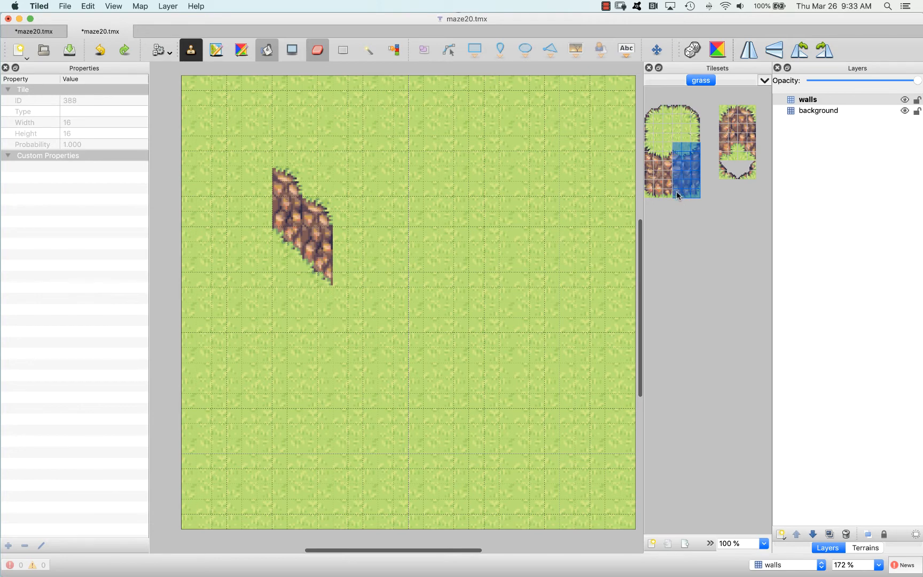
{"action": "left_click", "coordinate": [349, 253]}
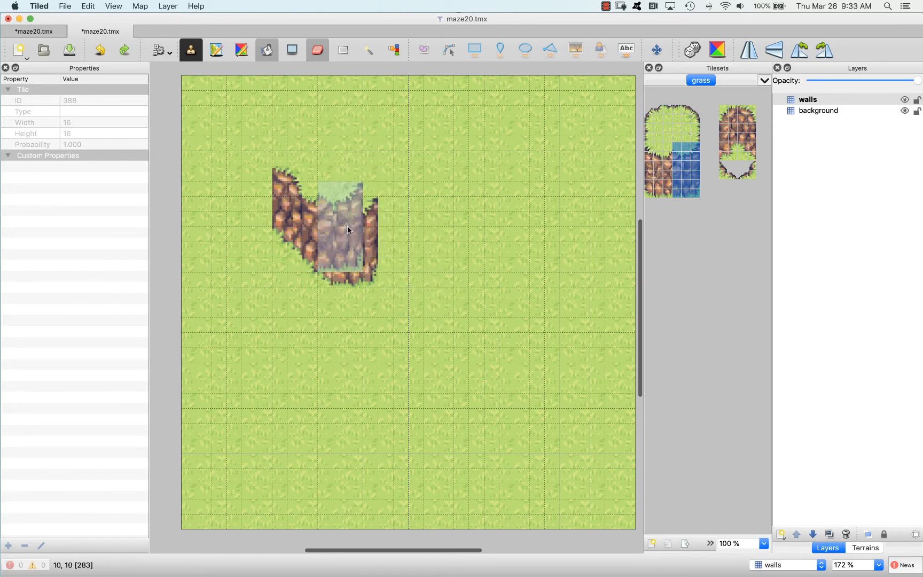
{"action": "left_click", "coordinate": [722, 202]}
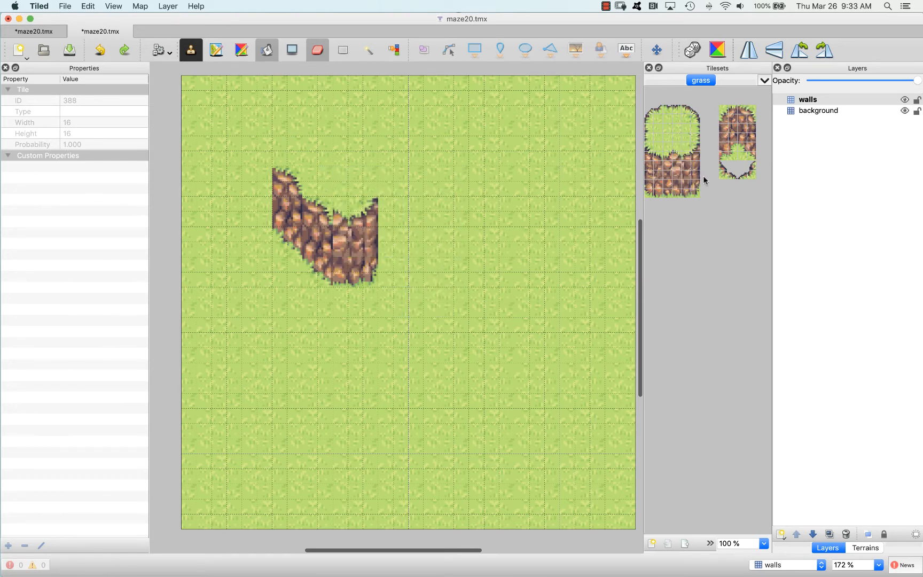
Stamp the large cliff's outermost 1 by 6 tile right edge column over the right end of the placed wall
{"action": "left_click", "coordinate": [669, 157]}
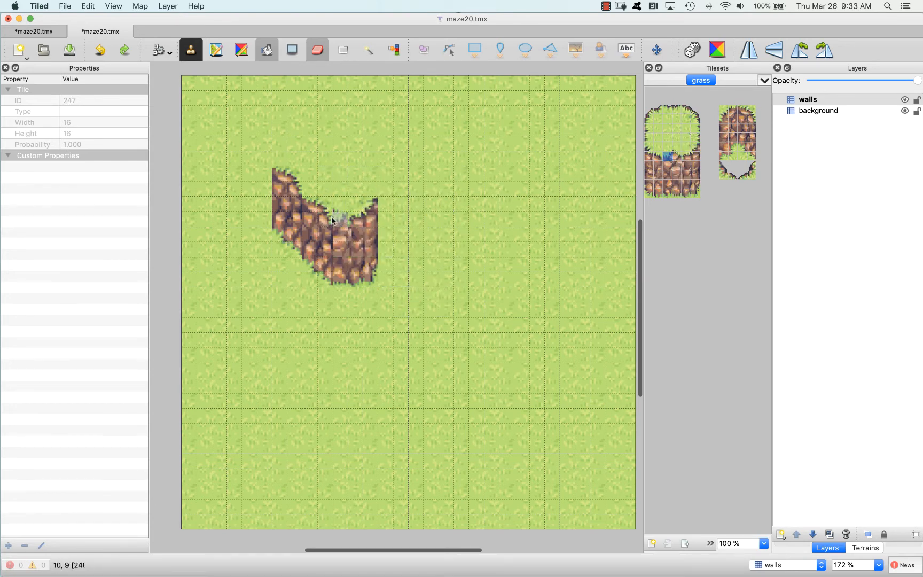
{"action": "left_click", "coordinate": [678, 157]}
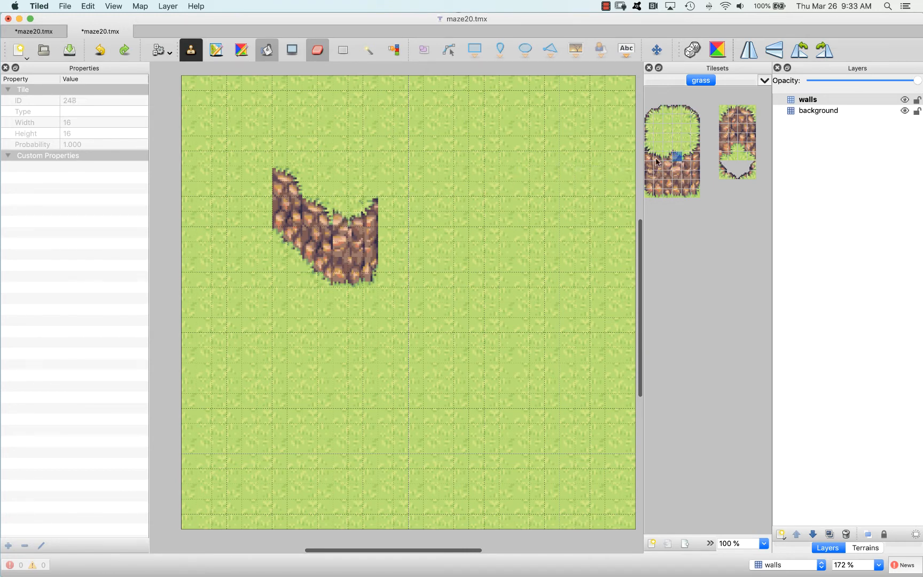
{"action": "left_click", "coordinate": [688, 157]}
{"action": "left_click_drag", "start_coordinate": [697, 146], "coordinate": [696, 195]}
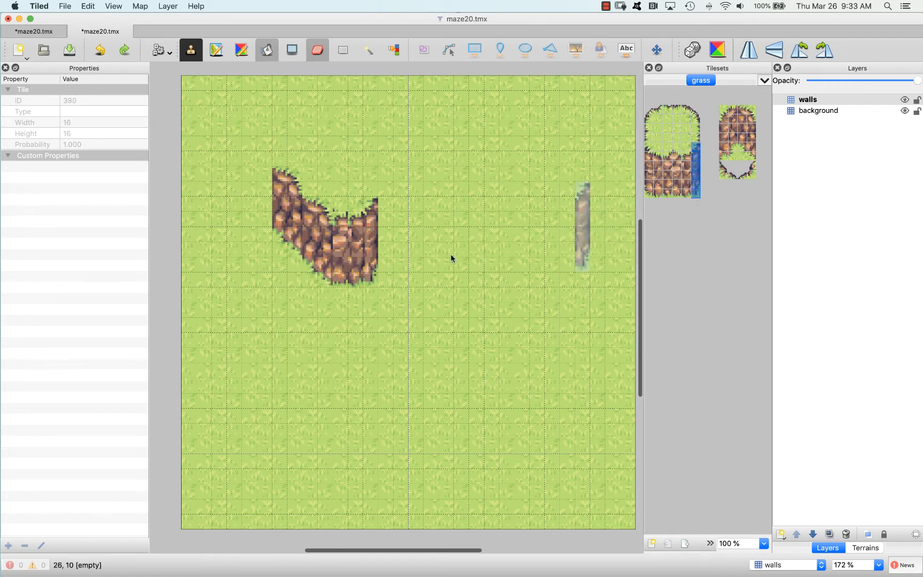
{"action": "left_click", "coordinate": [376, 247]}
{"action": "left_click", "coordinate": [719, 206]}
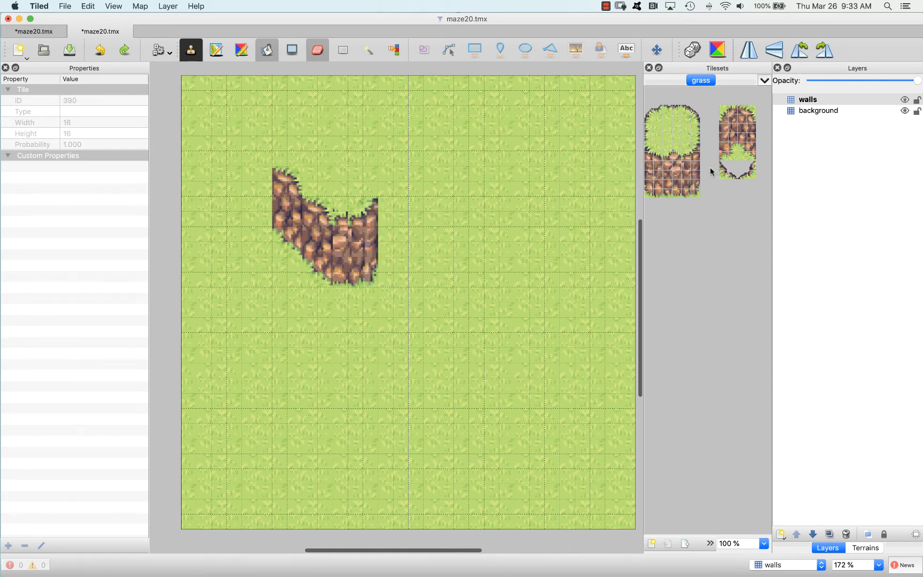
Stamp the 6 by 6 tile curved rock piece with its leg on the right into the map's lower-right corner
{"action": "scroll", "coordinate": [720, 221], "scroll_direction": "right", "scroll_amount": 5}
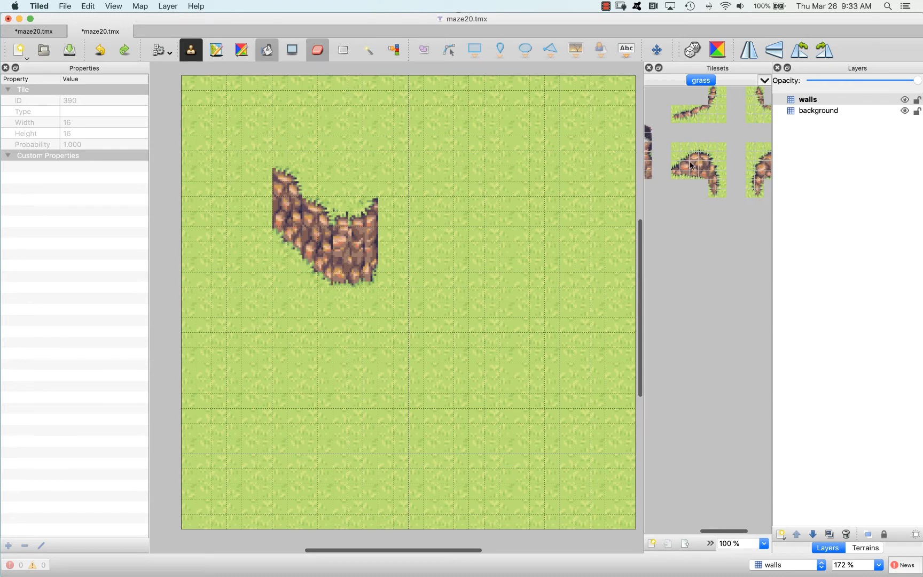
{"action": "left_click_drag", "start_coordinate": [674, 155], "coordinate": [717, 195]}
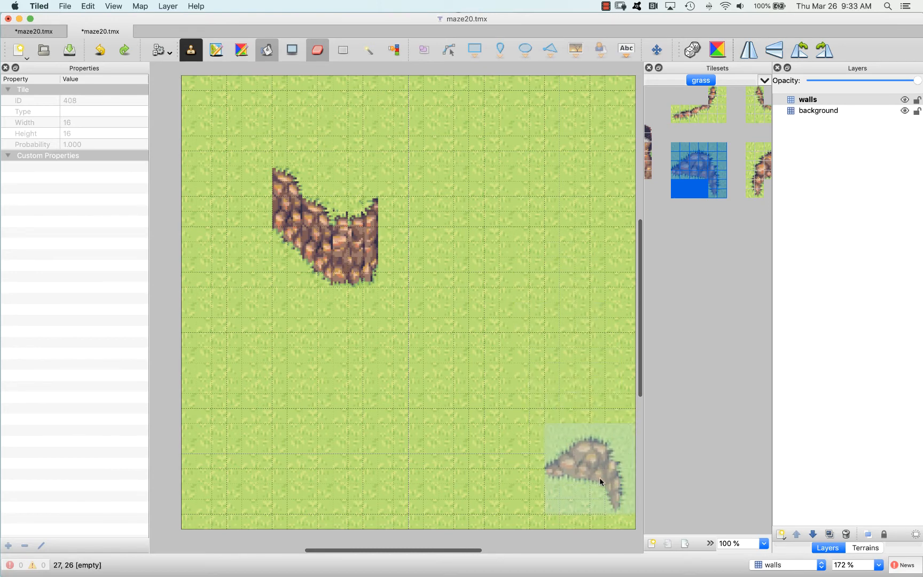
{"action": "left_click", "coordinate": [615, 492]}
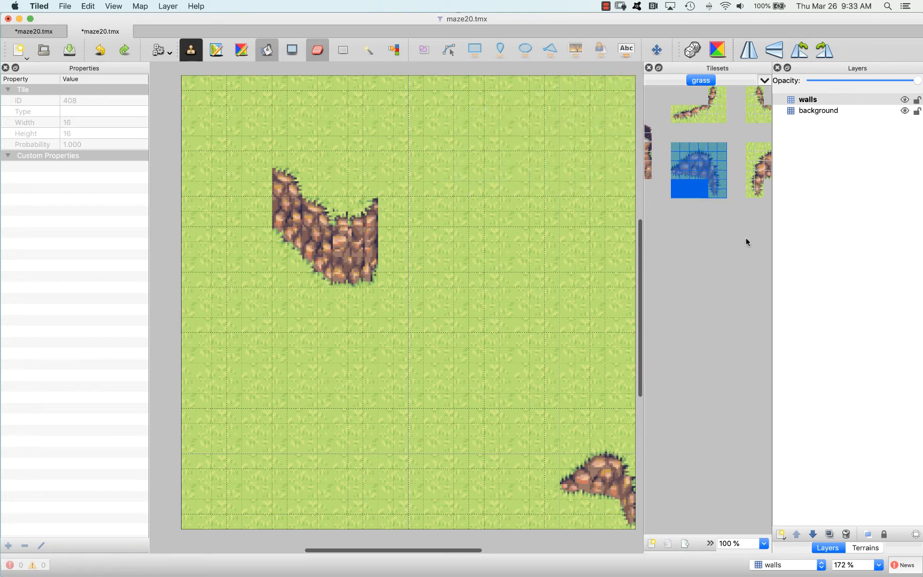
Stamp the curved rock piece's right 3 by 6 tile half in the map's upper right and join the large cliff's left 2 by 6 section to it
{"action": "left_click_drag", "start_coordinate": [724, 149], "coordinate": [703, 196]}
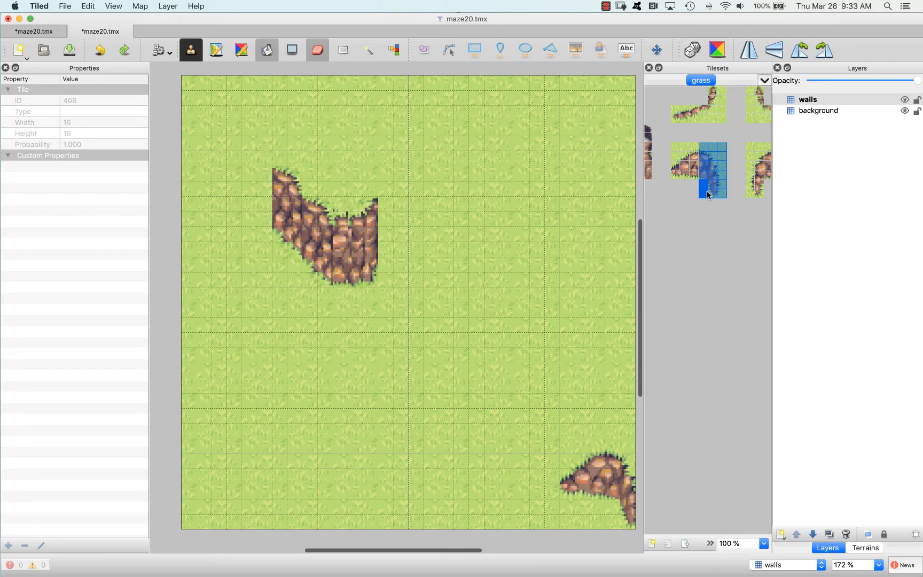
{"action": "left_click", "coordinate": [548, 183]}
{"action": "scroll", "coordinate": [678, 190], "scroll_direction": "left", "scroll_amount": 5}
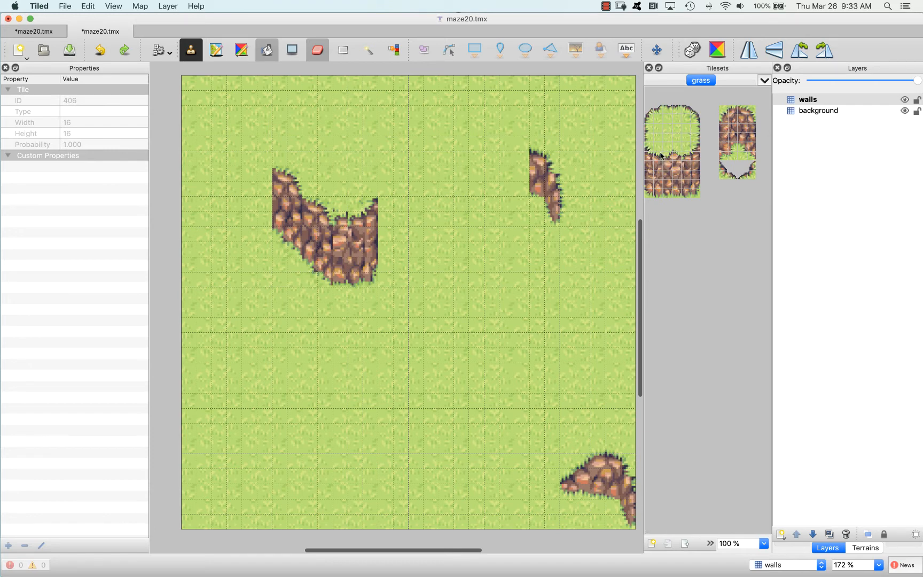
{"action": "left_click_drag", "start_coordinate": [661, 152], "coordinate": [648, 196]}
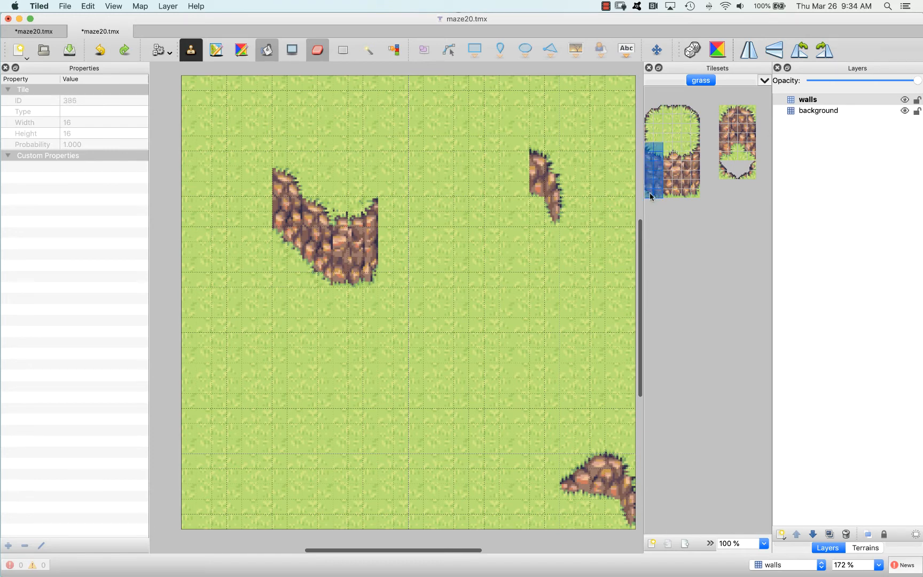
{"action": "left_click", "coordinate": [519, 173]}
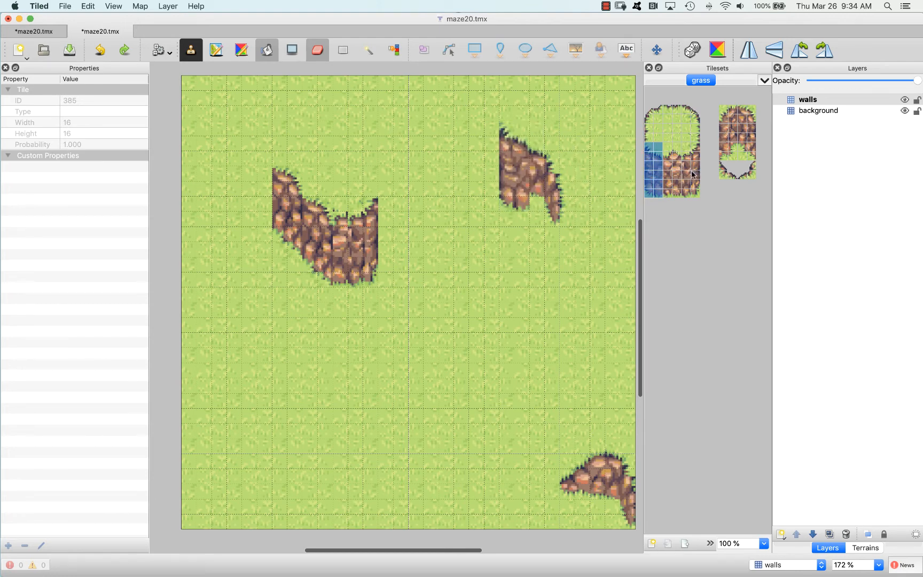
Stamp the mirrored 6 by 6 curved rock piece on the map's upper right border so that it extends past the edge
{"action": "scroll", "coordinate": [719, 184], "scroll_direction": "right", "scroll_amount": 10}
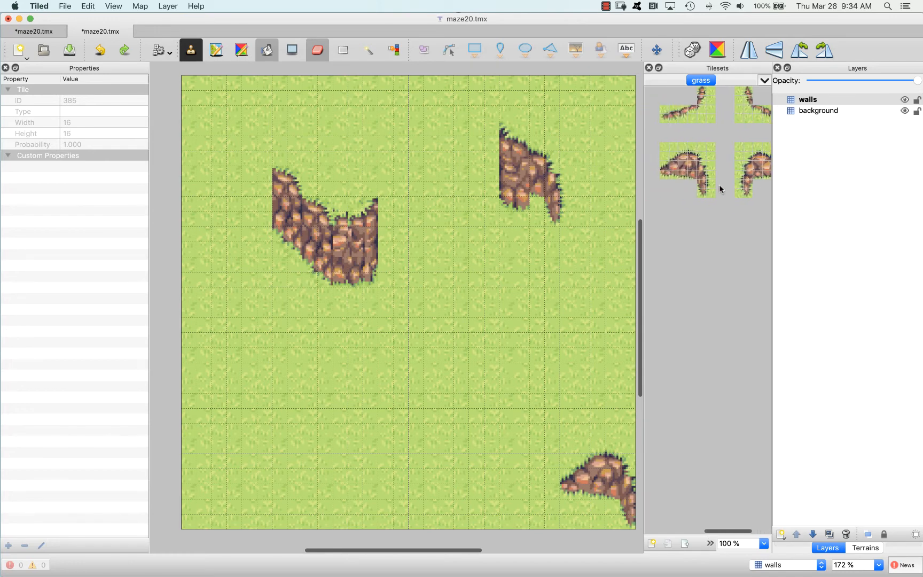
{"action": "scroll", "coordinate": [719, 185], "scroll_direction": "right", "scroll_amount": 5}
{"action": "left_click_drag", "start_coordinate": [747, 151], "coordinate": [702, 196]}
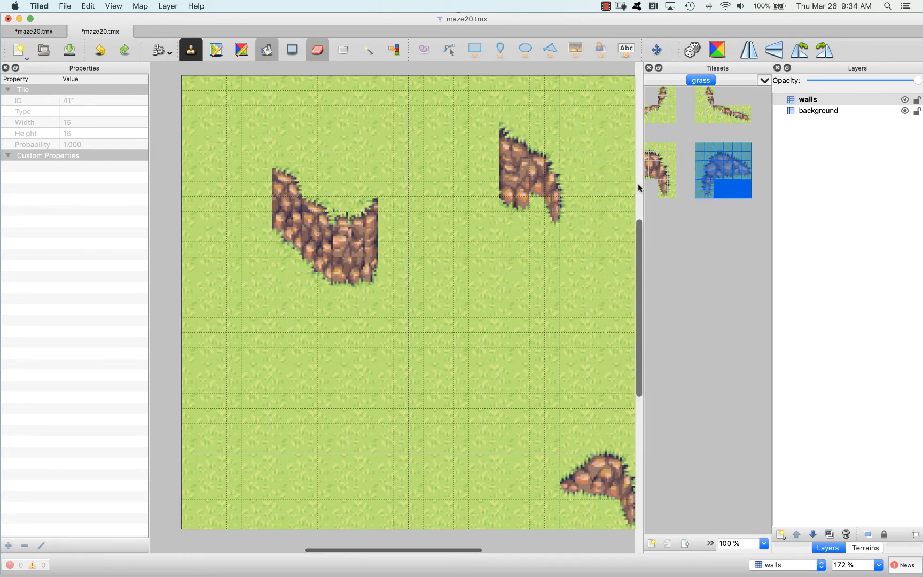
{"action": "scroll", "coordinate": [565, 182], "scroll_direction": "right", "scroll_amount": 5}
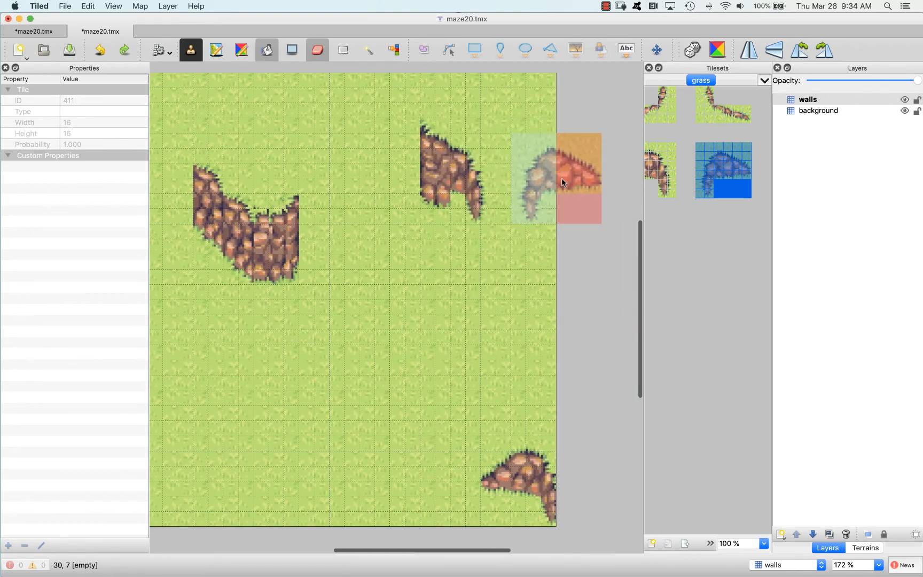
{"action": "left_click", "coordinate": [563, 181]}
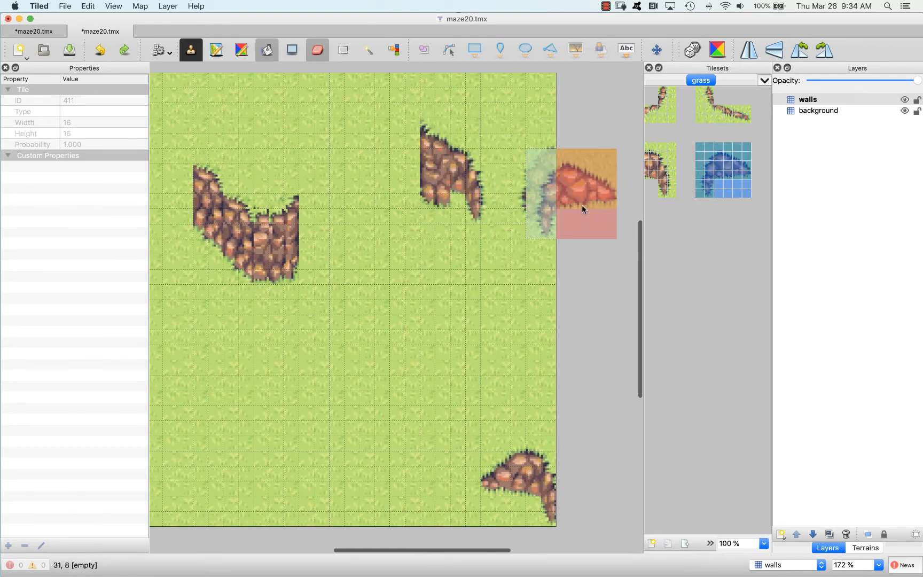
{"action": "scroll", "coordinate": [583, 203], "scroll_direction": "left", "scroll_amount": 5}
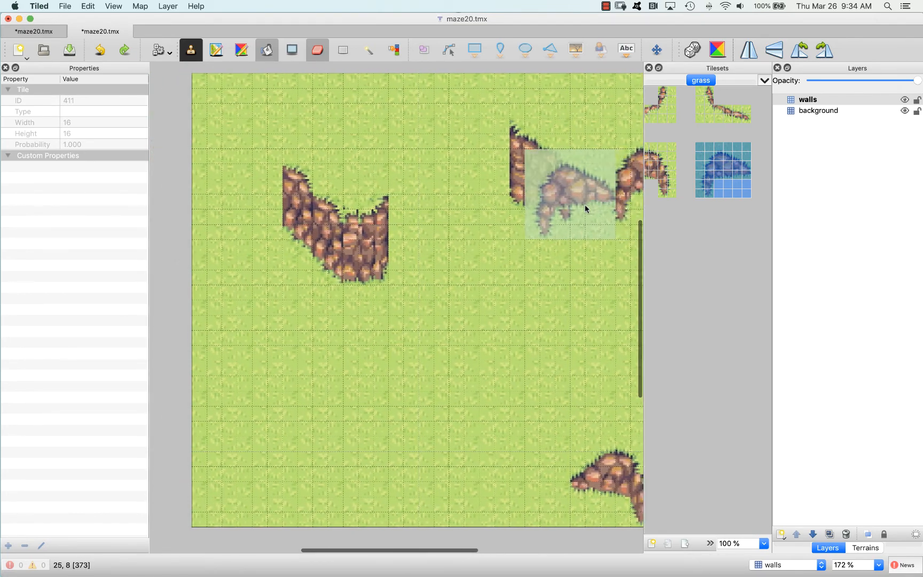
{"action": "scroll", "coordinate": [584, 204], "scroll_direction": "right", "scroll_amount": 4}
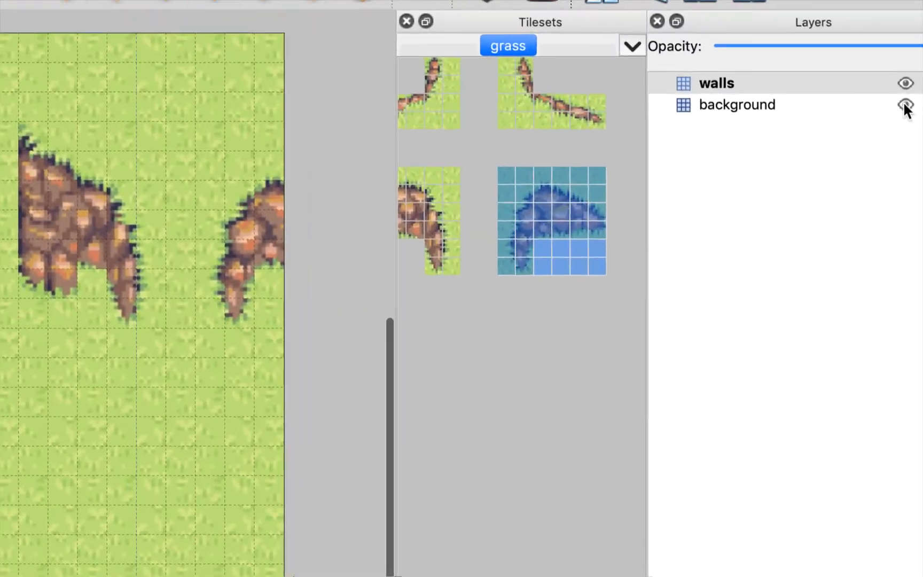
Hide the background layer to expose the wall tiles' grass, and switch to the Eraser
{"action": "left_click", "coordinate": [886, 108]}
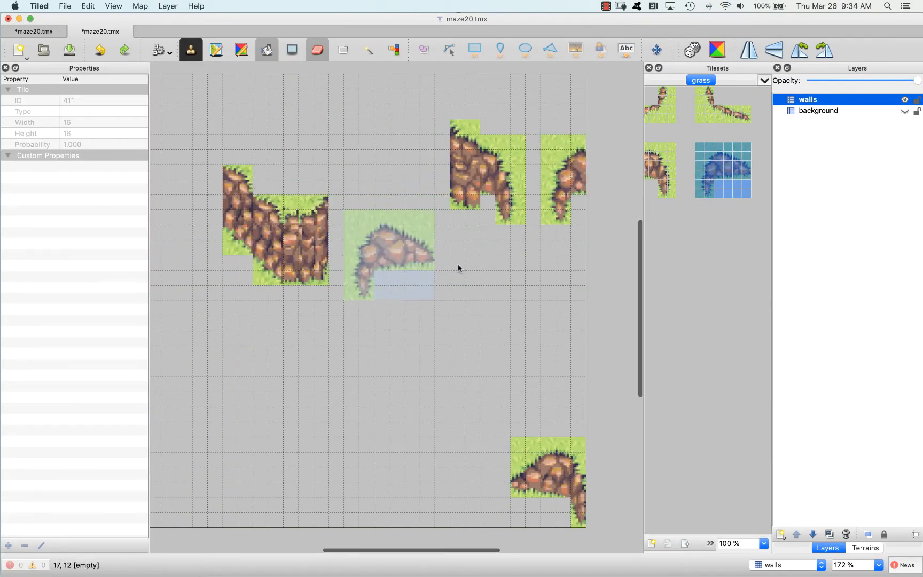
{"action": "key", "text": "e"}
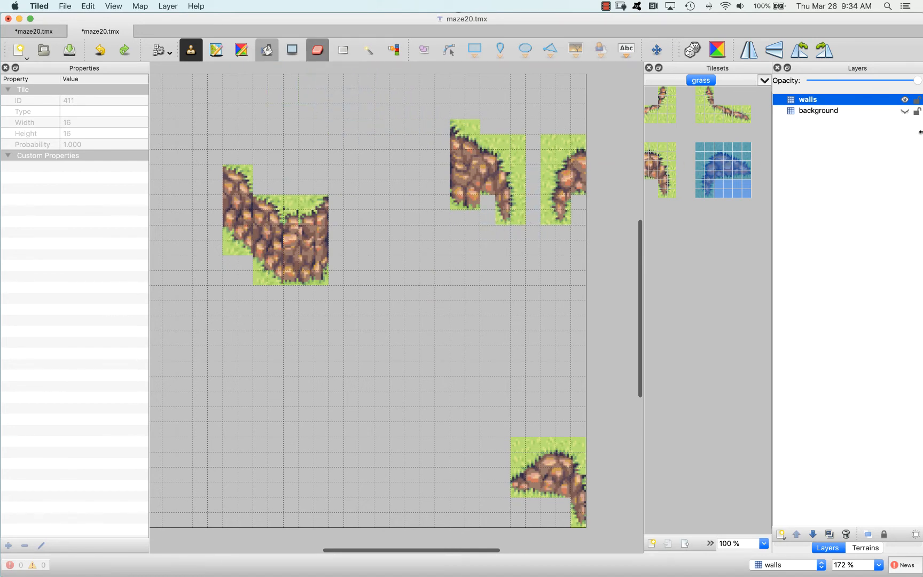
{"action": "left_click", "coordinate": [904, 111]}
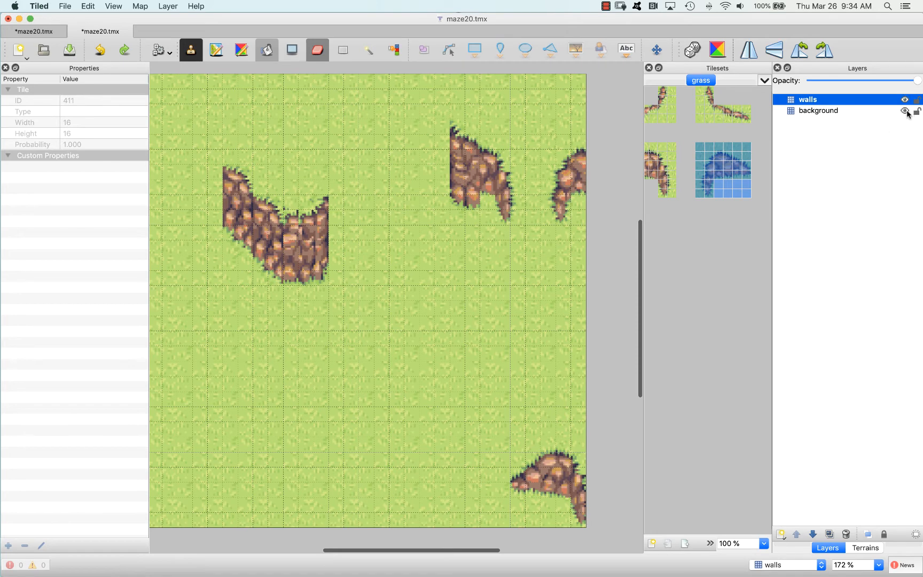
{"action": "left_click", "coordinate": [904, 111]}
{"action": "scroll", "coordinate": [541, 474], "scroll_direction": "up", "scroll_amount": 1}
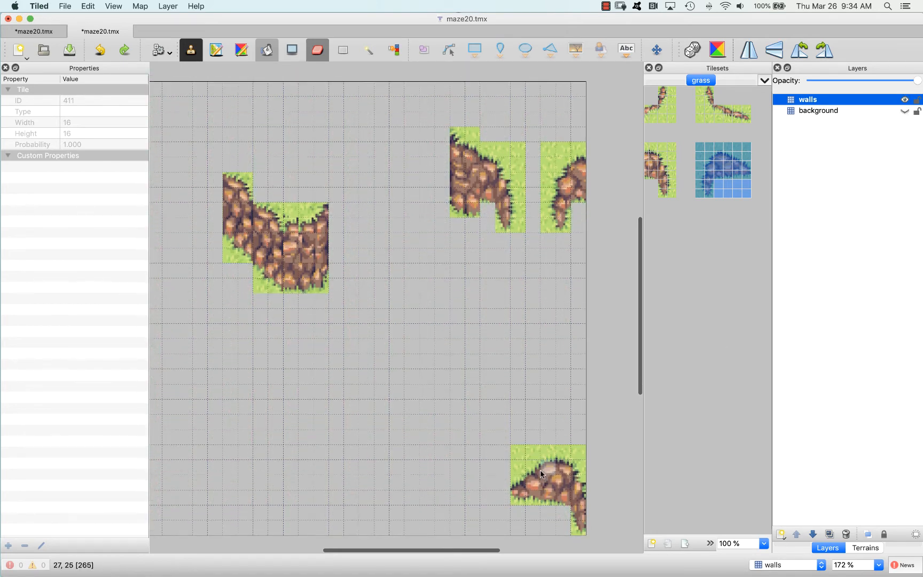
Erase the surplus plain grass tiles above and to the upper left of the rock piece in the map's lower-right corner
{"action": "middle_click_drag", "start_coordinate": [541, 474], "coordinate": [534, 318]}
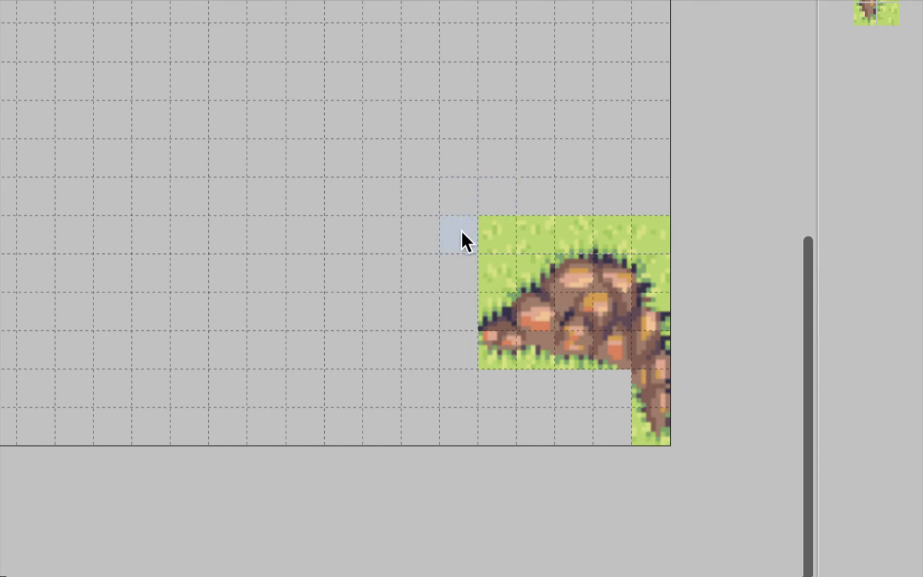
{"action": "left_click", "coordinate": [482, 265]}
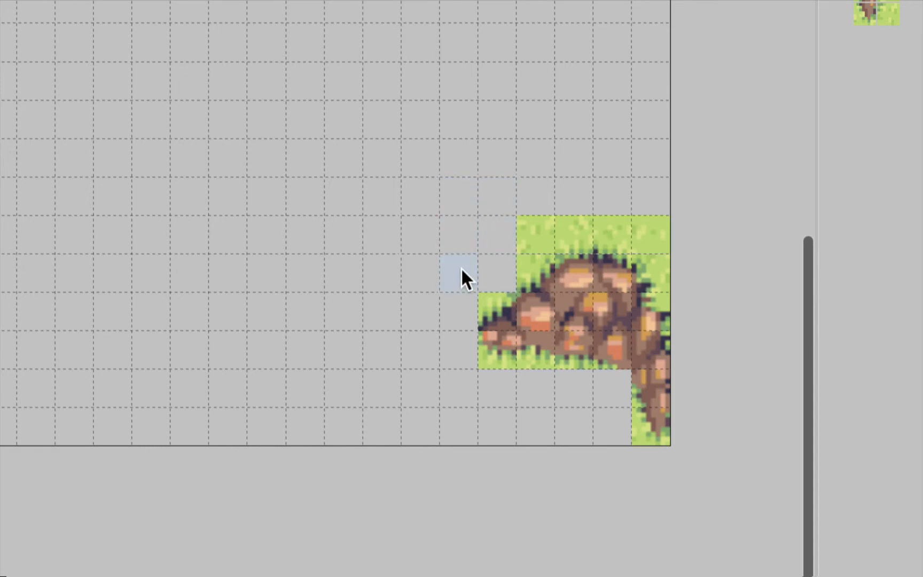
{"action": "left_click", "coordinate": [571, 219]}
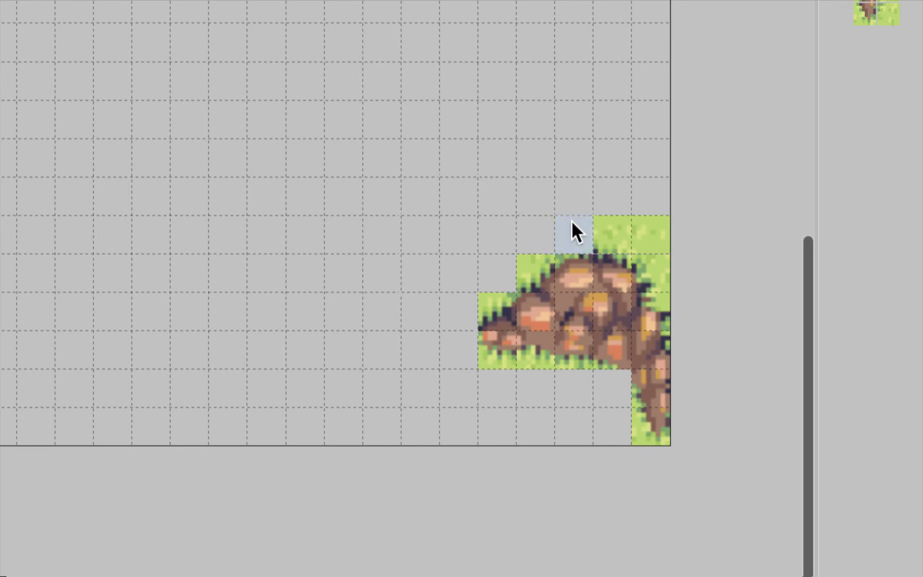
{"action": "left_click", "coordinate": [618, 218]}
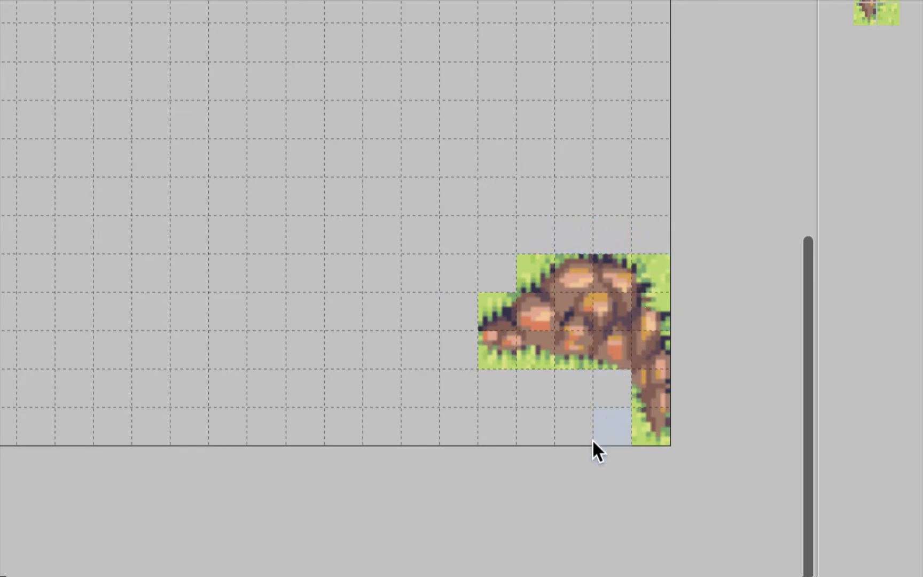
Try to erase the surplus plain grass tiles around the two rock pieces in the map's upper-right area
{"action": "scroll", "coordinate": [491, 369], "scroll_direction": "up", "scroll_amount": 3}
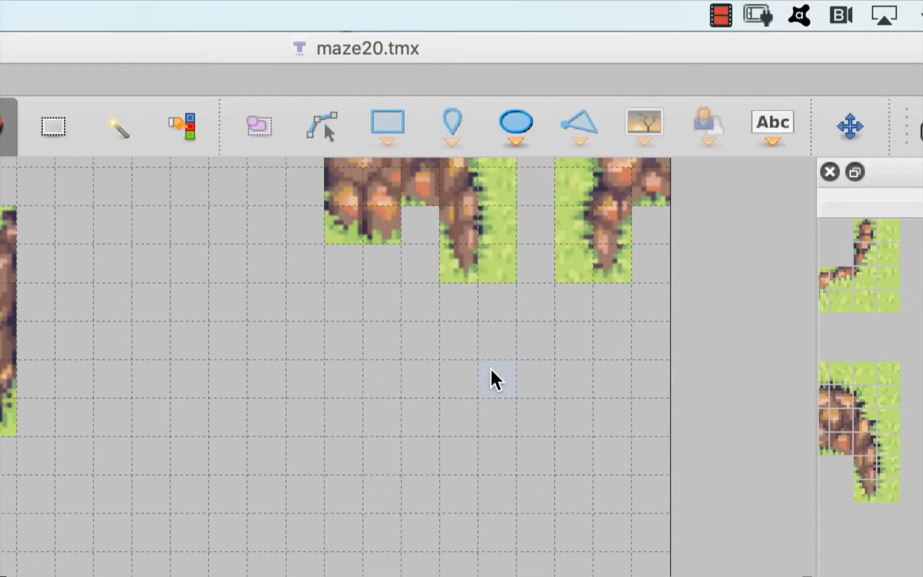
{"action": "scroll", "coordinate": [491, 371], "scroll_direction": "up", "scroll_amount": 3}
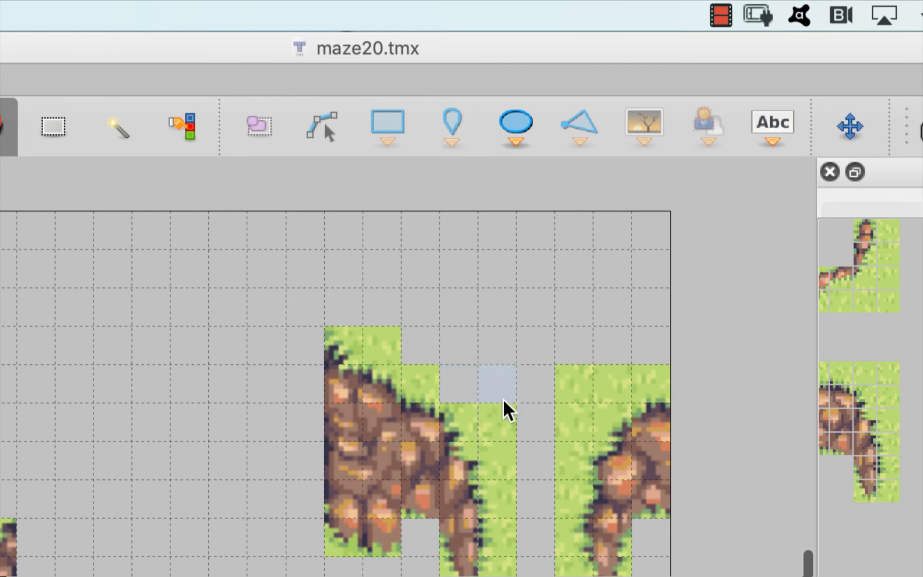
{"action": "left_click_drag", "start_coordinate": [502, 419], "coordinate": [571, 380]}
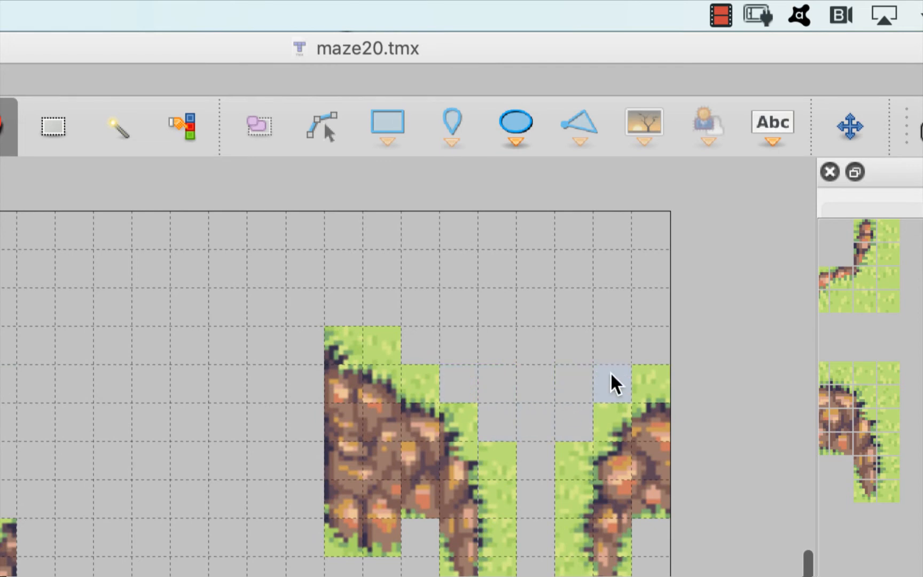
{"action": "left_click", "coordinate": [646, 368]}
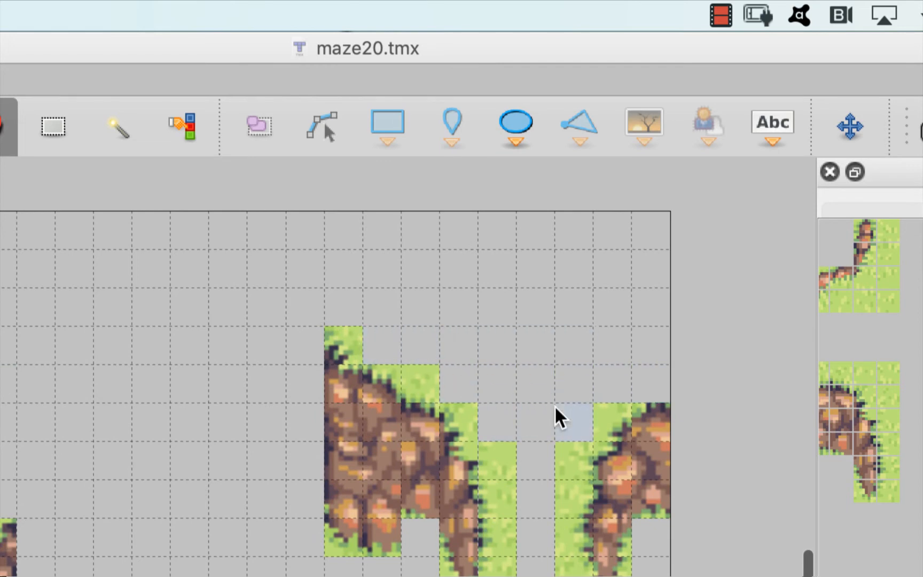
{"action": "scroll", "coordinate": [554, 404], "scroll_direction": "down", "scroll_amount": 4}
{"action": "scroll", "coordinate": [554, 404], "scroll_direction": "up", "scroll_amount": 2}
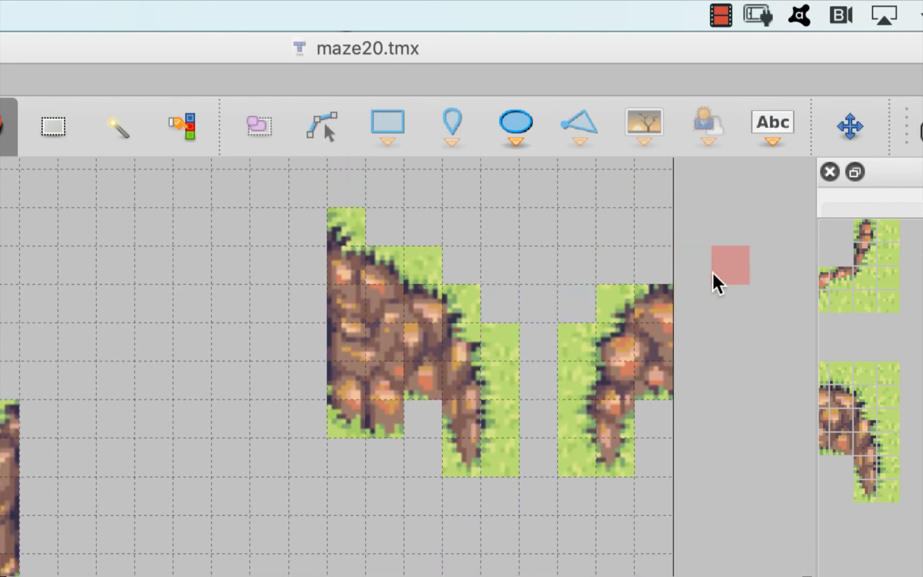
{"action": "key", "text": "super+z"}
{"action": "key", "text": "super+z"}
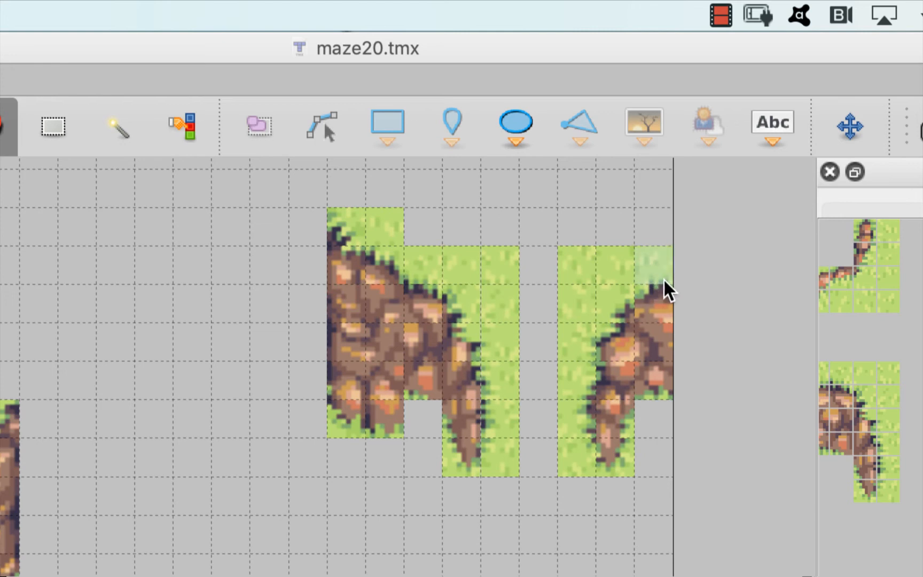
Erase the surplus grass above both rock pieces in the map's upper right and check the look with the background layer briefly shown
{"action": "mouse_move", "coordinate": [661, 277]}
{"action": "left_mouse_down"}
{"action": "mouse_move", "coordinate": [651, 264]}
{"action": "mouse_move", "coordinate": [579, 272]}
{"action": "mouse_move", "coordinate": [569, 293]}
{"action": "left_mouse_up"}
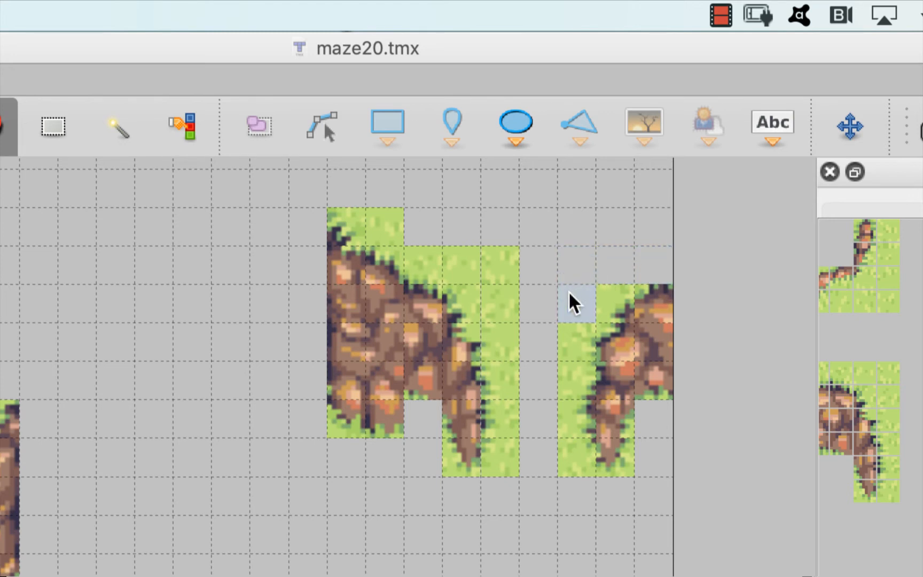
{"action": "mouse_move", "coordinate": [472, 248]}
{"action": "left_mouse_down"}
{"action": "mouse_move", "coordinate": [383, 214]}
{"action": "mouse_move", "coordinate": [431, 255]}
{"action": "left_mouse_up"}
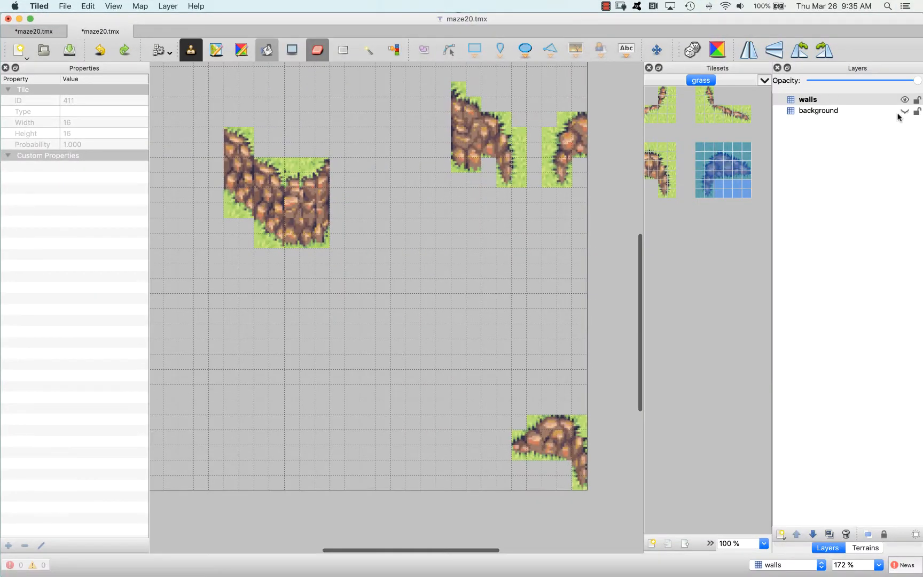
{"action": "left_click", "coordinate": [907, 111]}
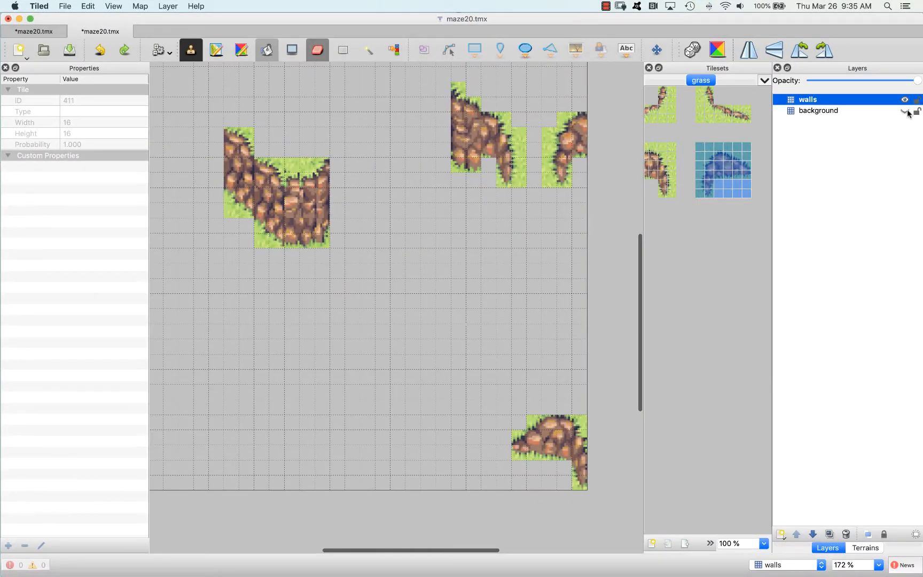
{"action": "left_click", "coordinate": [907, 113]}
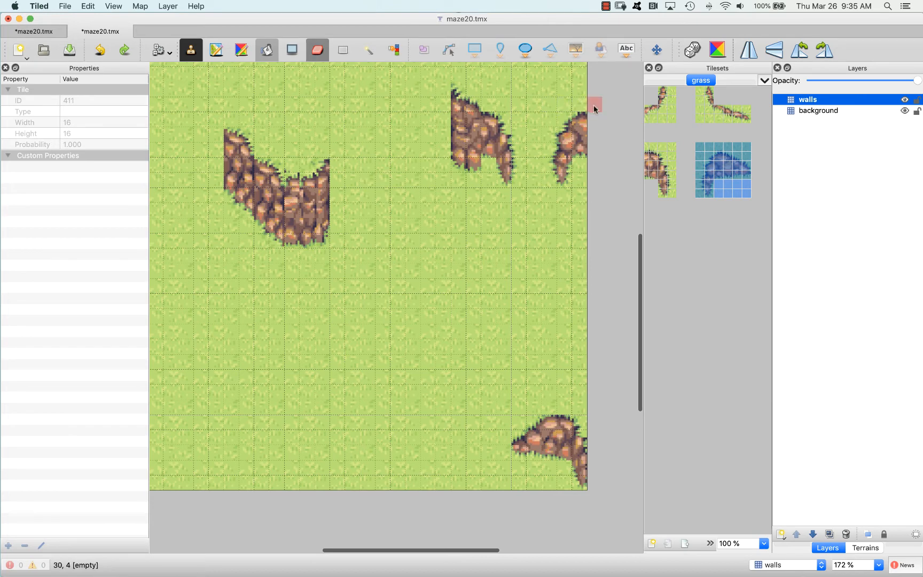
{"action": "left_click", "coordinate": [905, 111]}
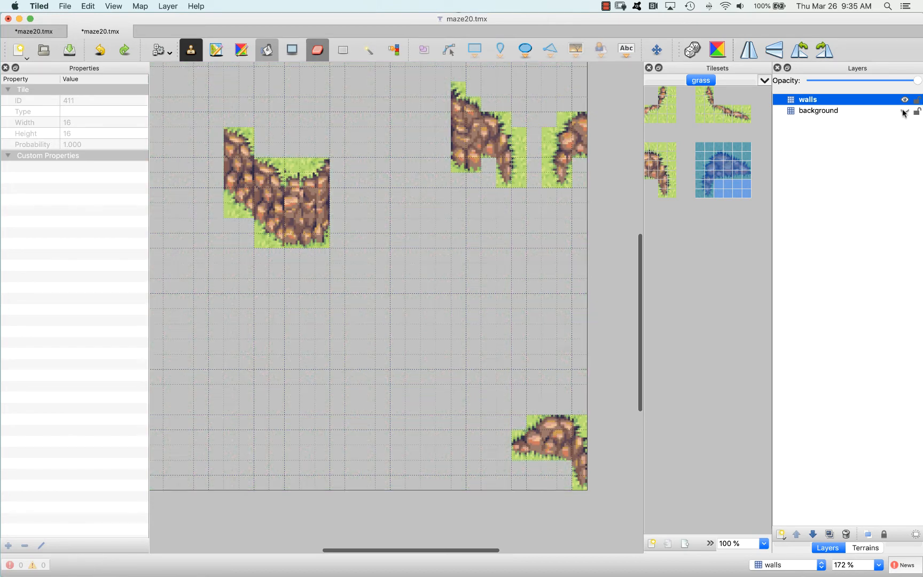
Erase the plain grass tiles in the dip above the large cliff and along its lower-left edge
{"action": "left_click", "coordinate": [294, 167]}
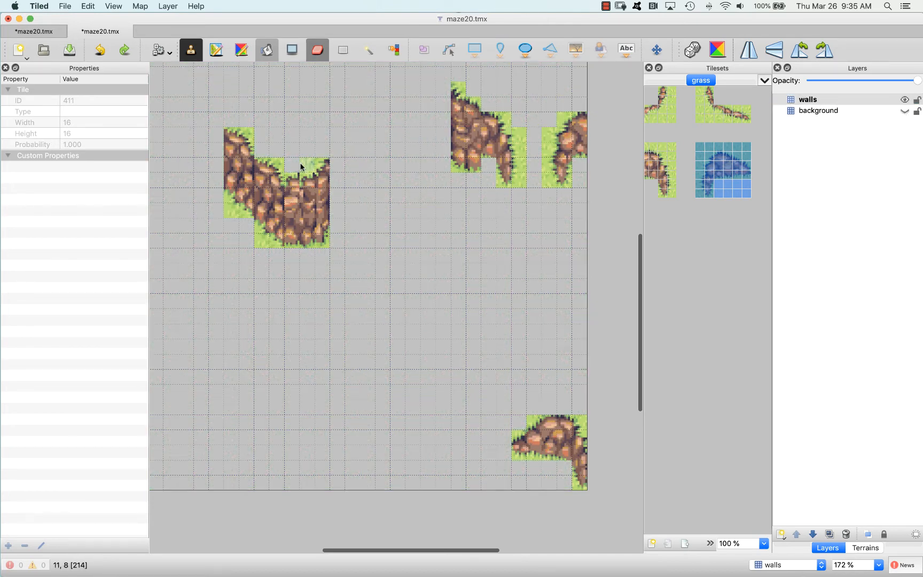
{"action": "left_click", "coordinate": [261, 241]}
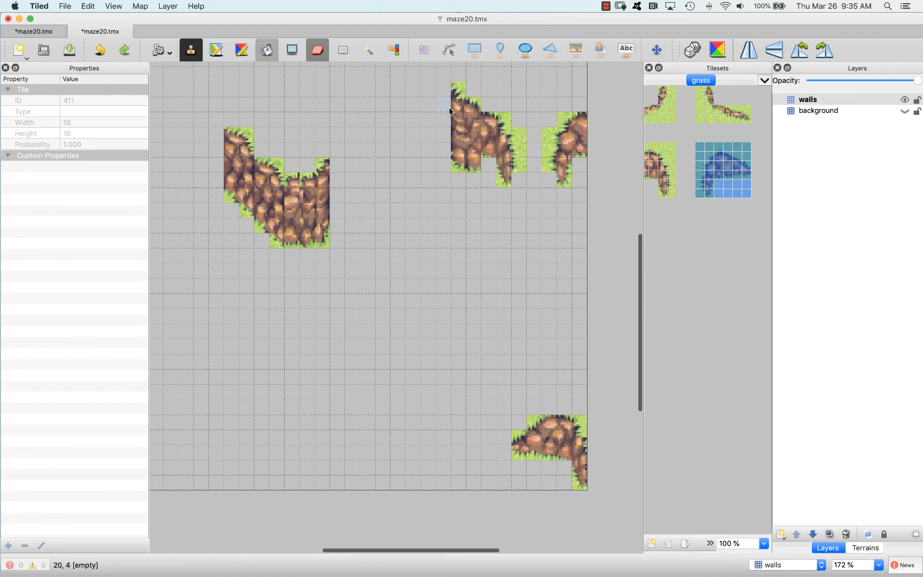
{"action": "scroll", "coordinate": [489, 138], "scroll_direction": "right", "scroll_amount": 2}
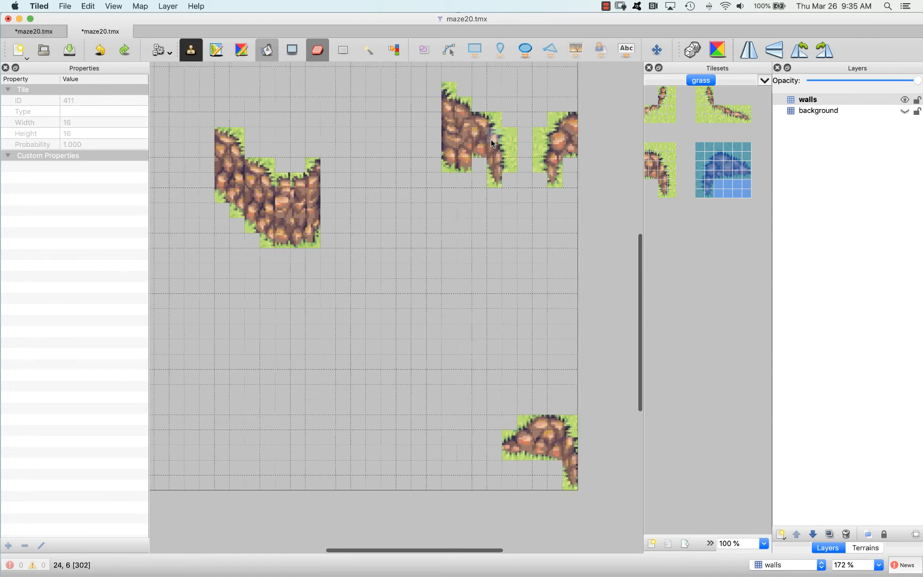
Re-stamp the mirrored rock piece on the upper-right border one tile further right and up, and erase the surplus grass above it
{"action": "mouse_move", "coordinate": [557, 122]}
{"action": "left_mouse_down"}
{"action": "mouse_move", "coordinate": [533, 144]}
{"action": "mouse_move", "coordinate": [556, 184]}
{"action": "left_mouse_up"}
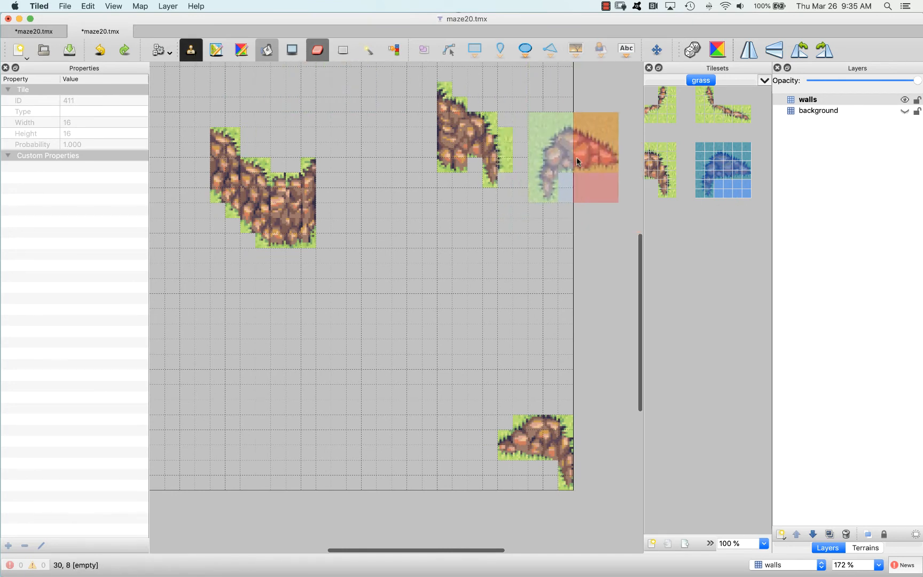
{"action": "left_click", "coordinate": [601, 145]}
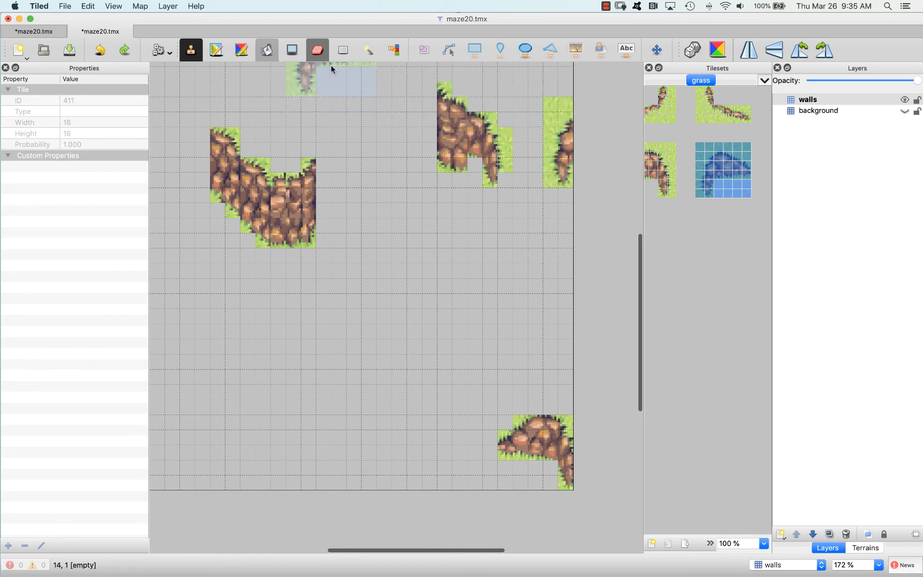
{"action": "left_click", "coordinate": [320, 50]}
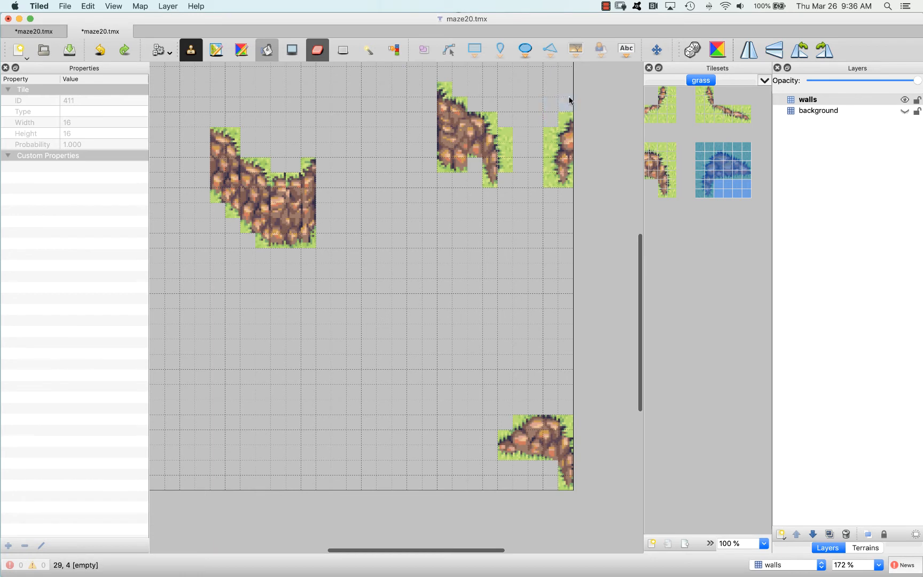
Erase the surplus grass column beside the upper-right cliff piece's tapered end and show the background layer again
{"action": "scroll", "coordinate": [617, 182], "scroll_direction": "right", "scroll_amount": 1}
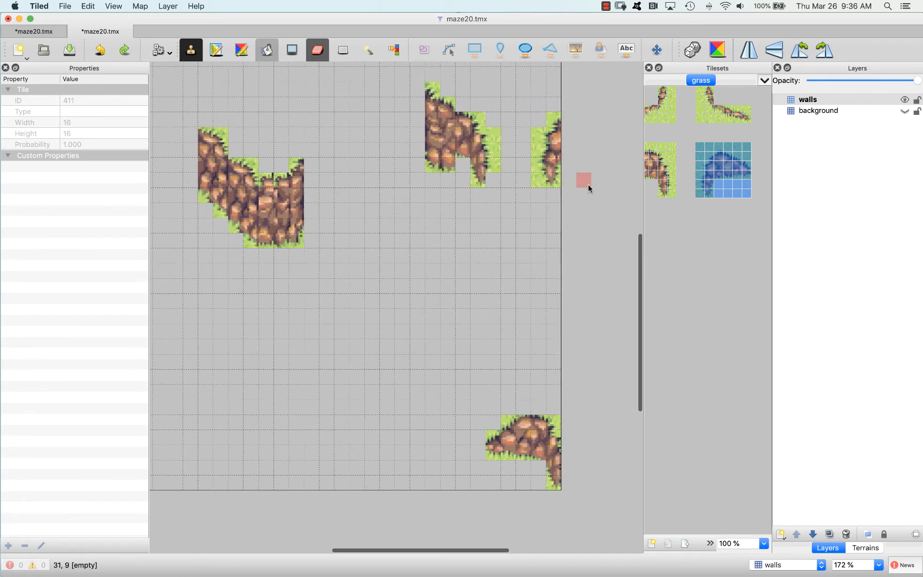
{"action": "left_click_drag", "start_coordinate": [504, 131], "coordinate": [495, 171]}
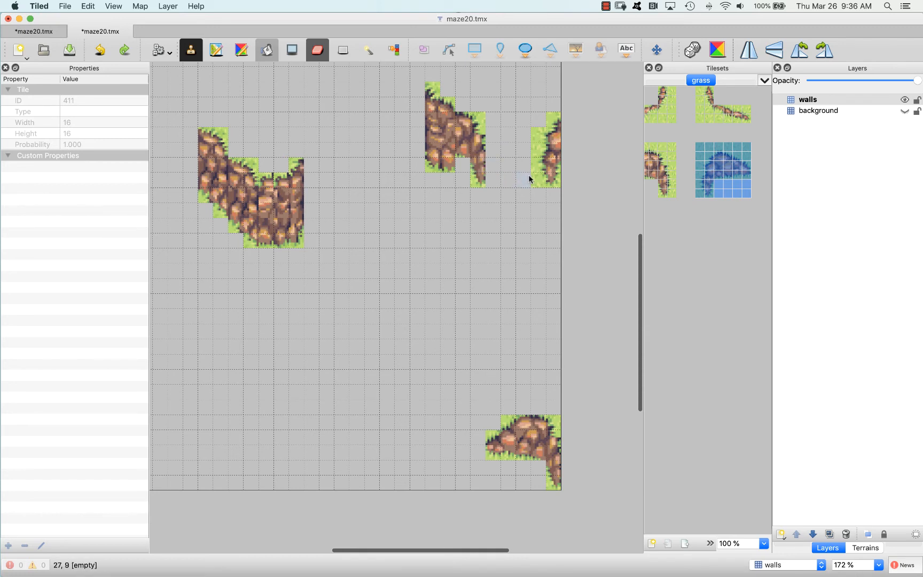
{"action": "key", "text": "super+z"}
{"action": "left_click", "coordinate": [499, 139]}
{"action": "left_click", "coordinate": [497, 150]}
{"action": "left_click", "coordinate": [905, 110]}
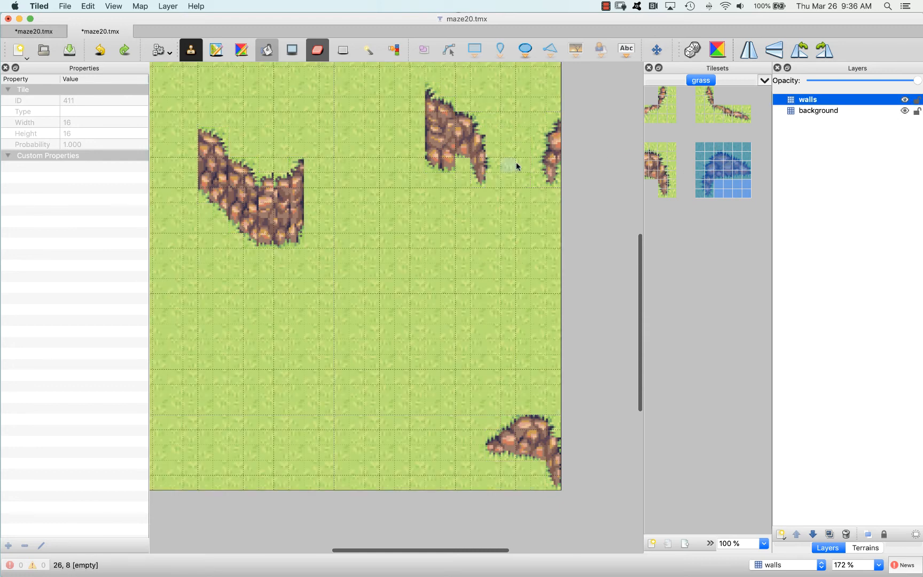
{"action": "left_click", "coordinate": [494, 165]}
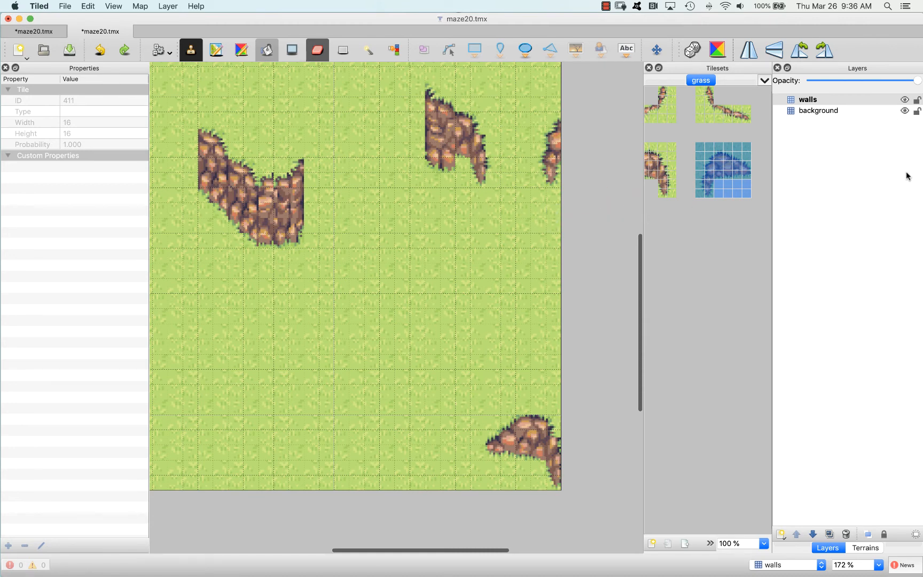
Create a tileset named trees from 3.png, embedded in the map, with 16 by 16 px tiles
{"action": "scroll", "coordinate": [699, 179], "scroll_direction": "left", "scroll_amount": 5}
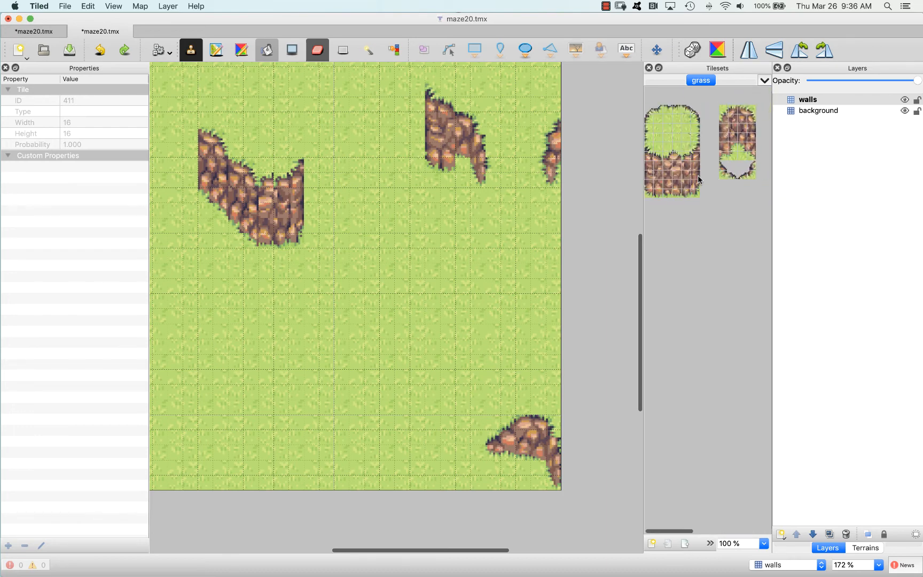
{"action": "scroll", "coordinate": [488, 192], "scroll_direction": "left", "scroll_amount": 3}
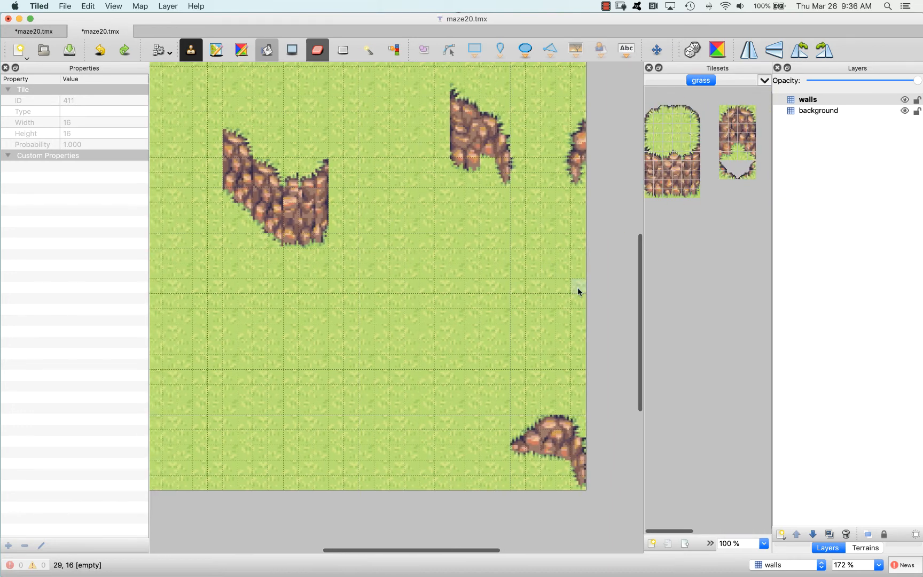
{"action": "scroll", "coordinate": [578, 273], "scroll_direction": "left", "scroll_amount": 3}
{"action": "scroll", "coordinate": [578, 270], "scroll_direction": "up", "scroll_amount": 3}
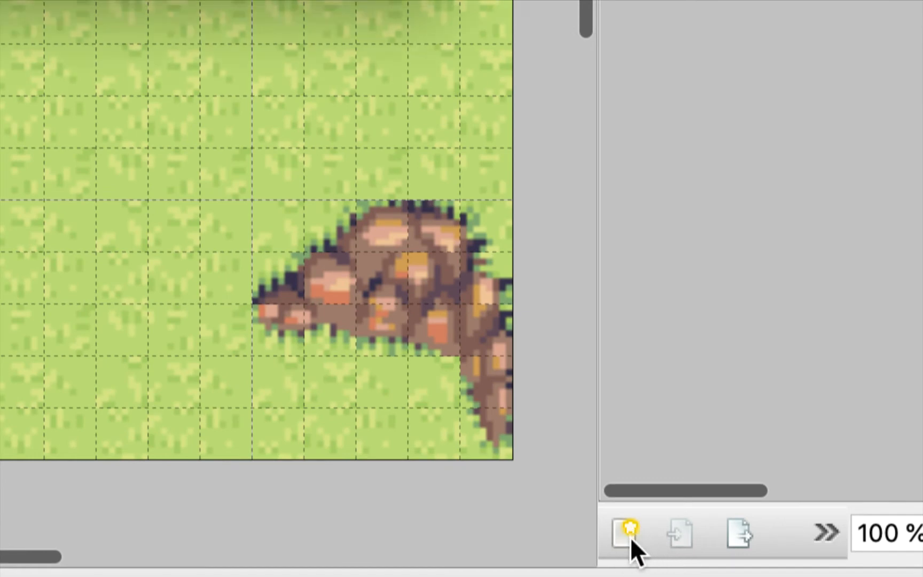
{"action": "left_click", "coordinate": [628, 535]}
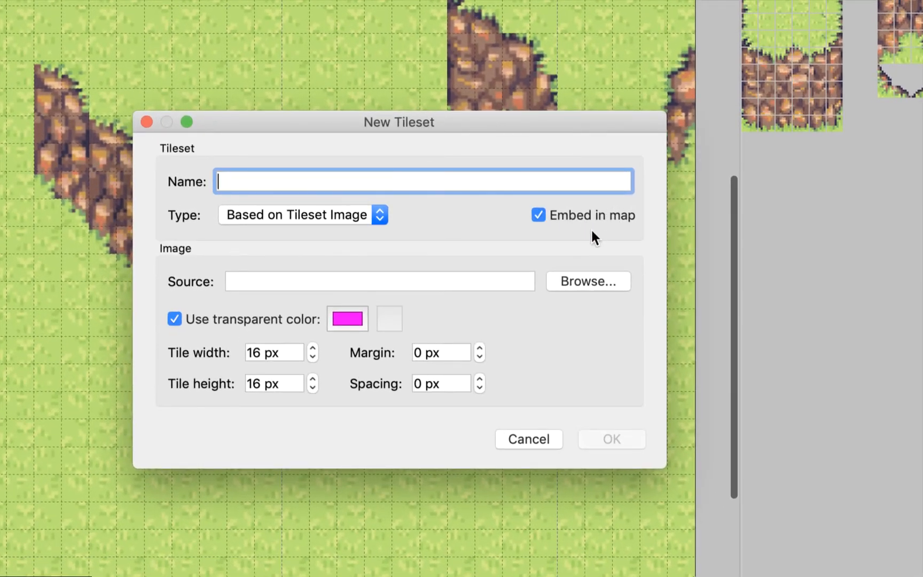
{"action": "left_click", "coordinate": [572, 284]}
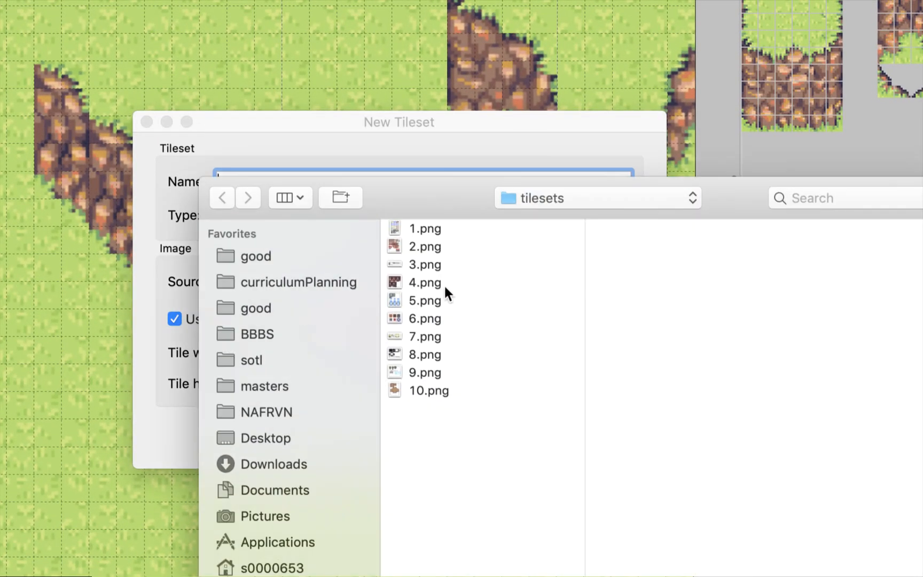
{"action": "left_click", "coordinate": [423, 266]}
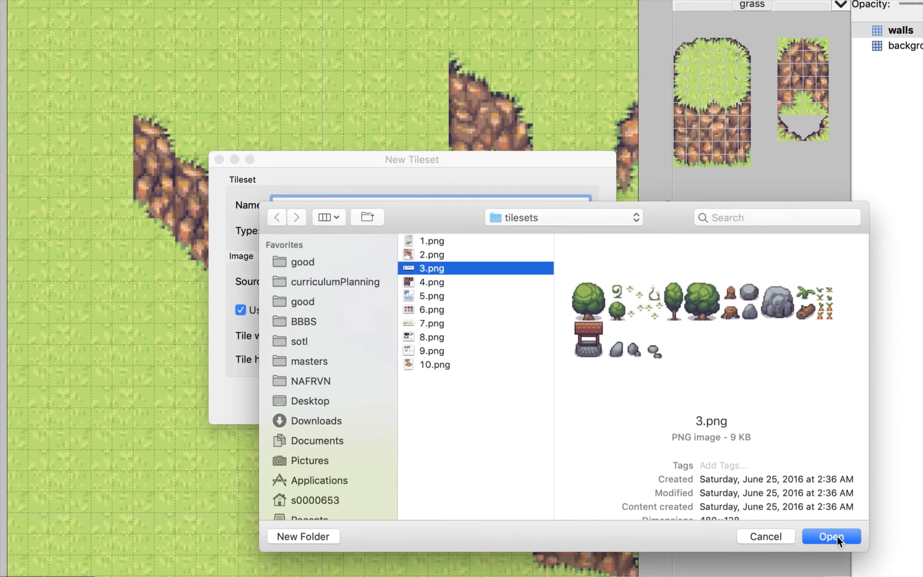
{"action": "left_click", "coordinate": [831, 536]}
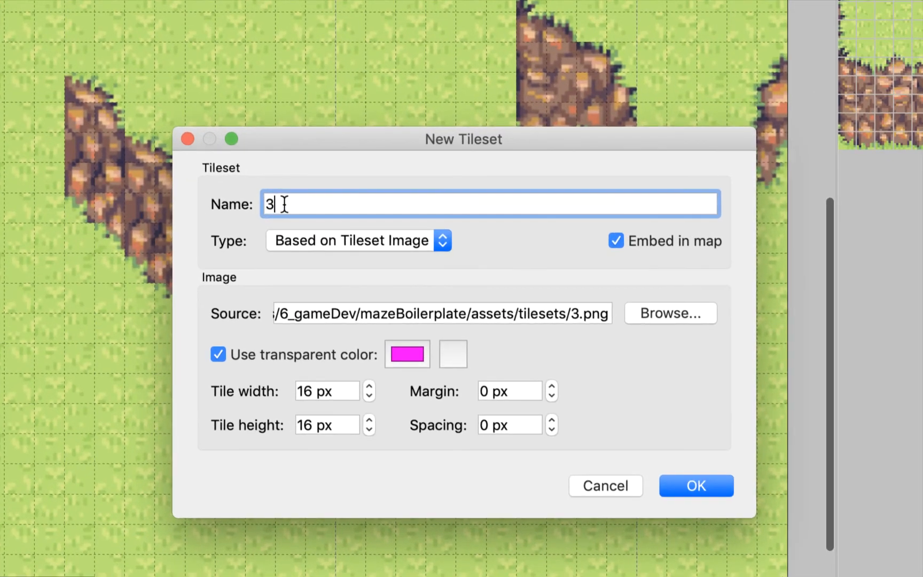
{"action": "left_click_drag", "start_coordinate": [287, 203], "coordinate": [261, 203]}
{"action": "type", "text": "trees"}
{"action": "left_click", "coordinate": [721, 477]}
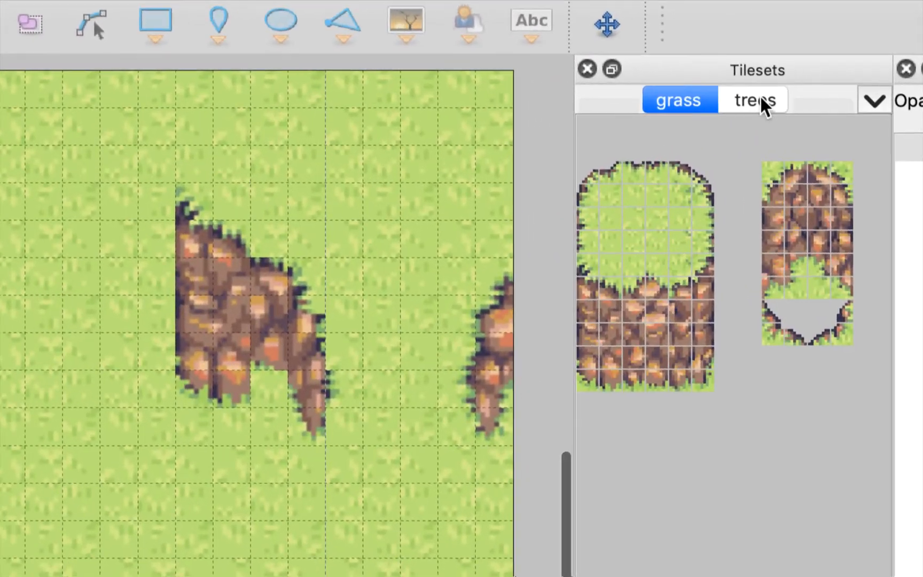
Stamp the trees tileset's large round 4 by 4 tile tree in the map's lower-right, lower-left and upper-left areas
{"action": "left_click", "coordinate": [778, 100]}
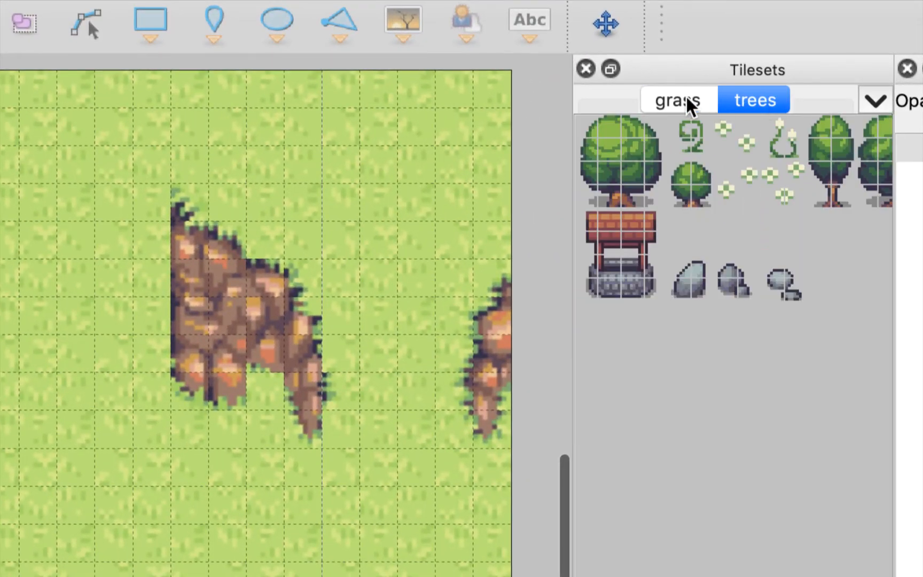
{"action": "left_click", "coordinate": [684, 97]}
{"action": "left_click", "coordinate": [747, 96]}
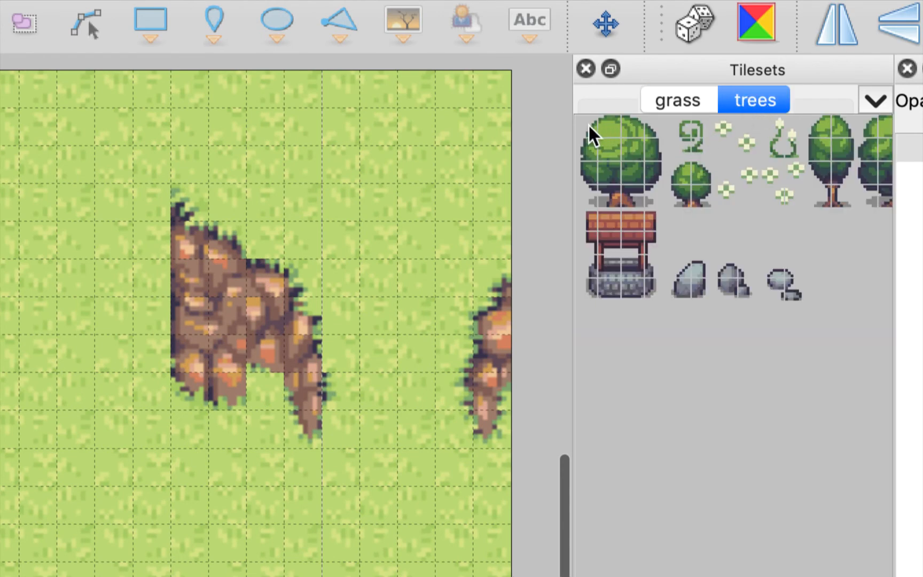
{"action": "left_click_drag", "start_coordinate": [588, 125], "coordinate": [647, 189]}
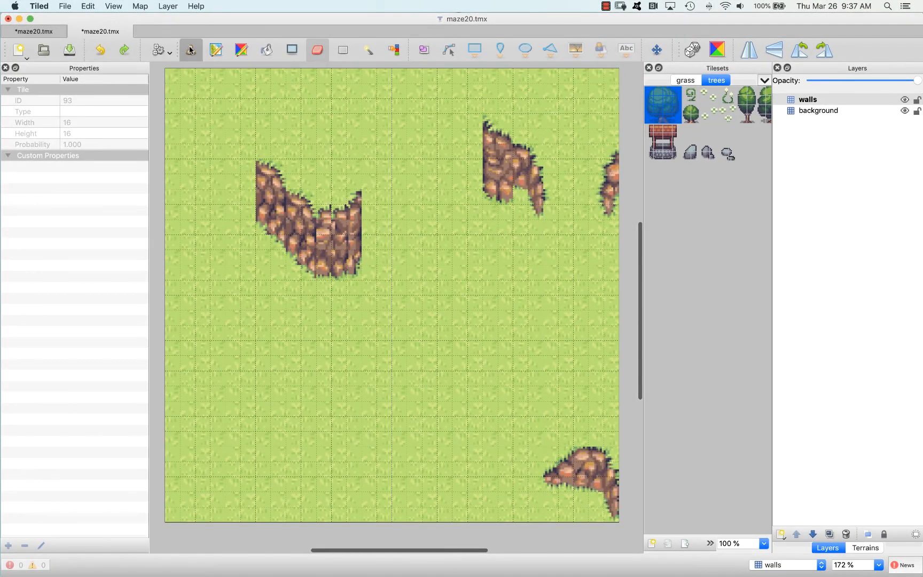
{"action": "left_click", "coordinate": [190, 50]}
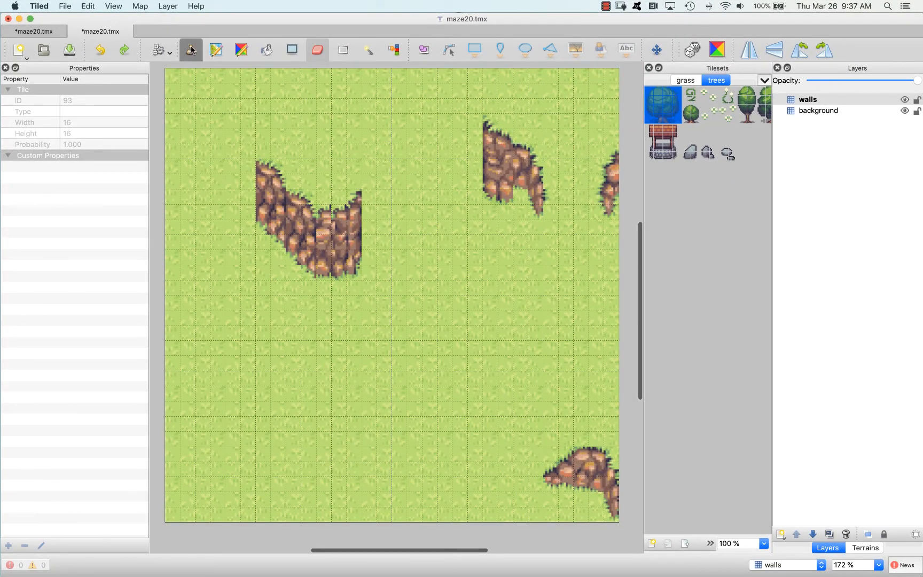
{"action": "left_click", "coordinate": [548, 402]}
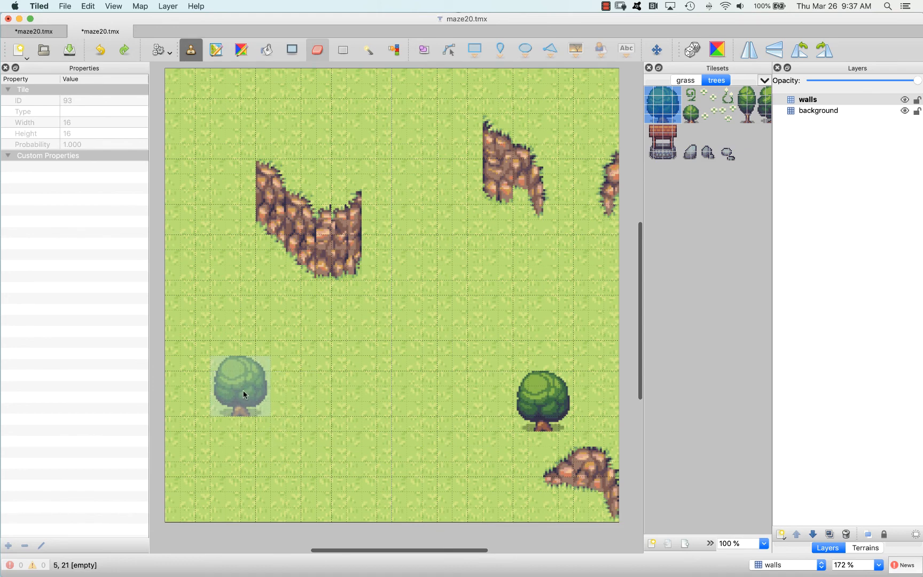
{"action": "left_click", "coordinate": [243, 394]}
{"action": "left_click", "coordinate": [227, 119]}
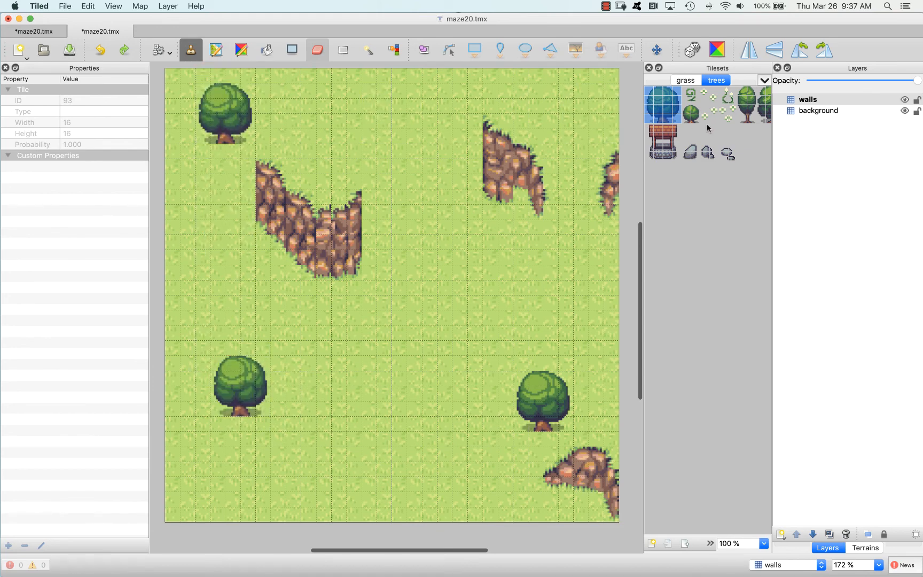
Stamp the trees tileset's narrow 2 by 4 tile tree beside the lower-right round tree and below the lower-left one
{"action": "left_click_drag", "start_coordinate": [742, 97], "coordinate": [748, 117]}
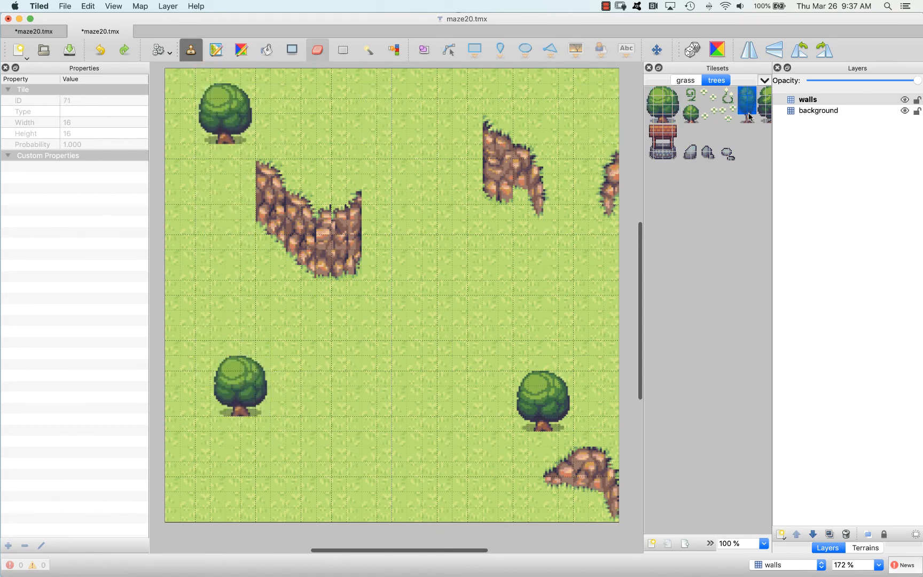
{"action": "left_click", "coordinate": [590, 382]}
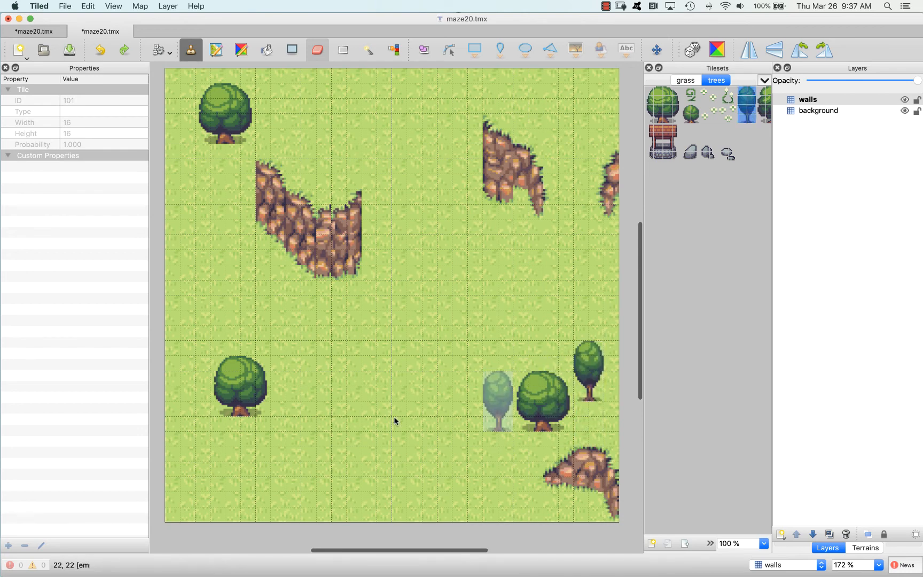
{"action": "left_click", "coordinate": [200, 448]}
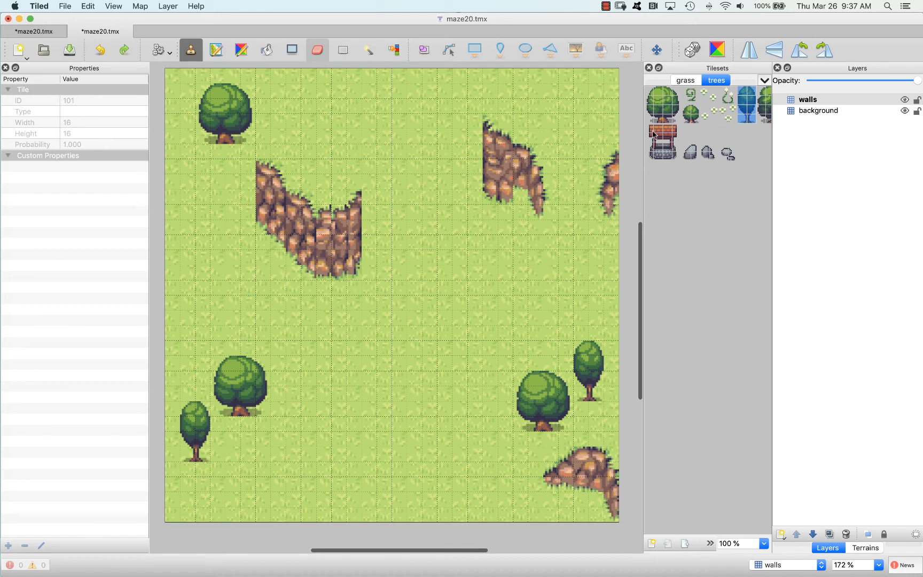
Stamp the 4 by 4 tile well just above the upper-left cliff and the small grey stones at the cliff's lower-right end
{"action": "left_click_drag", "start_coordinate": [652, 133], "coordinate": [679, 158]}
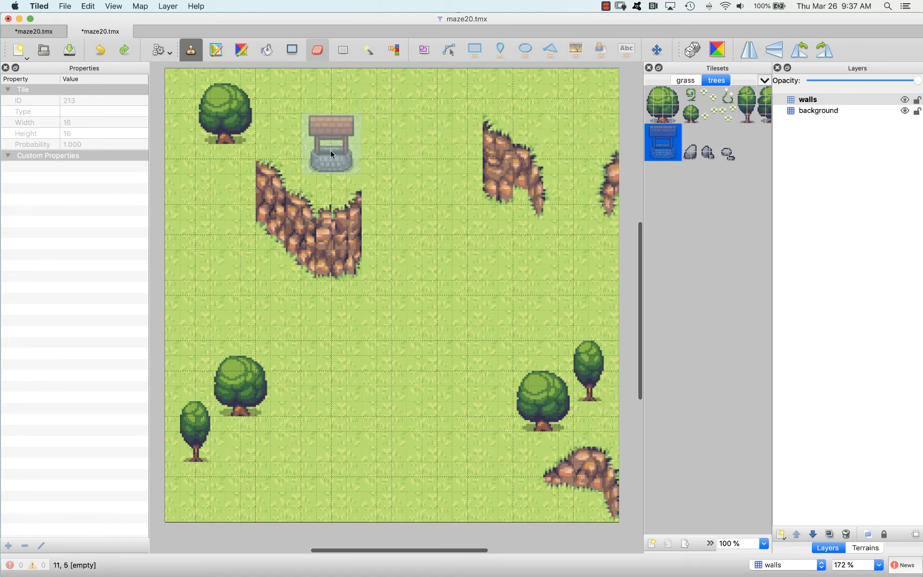
{"action": "left_click", "coordinate": [335, 180]}
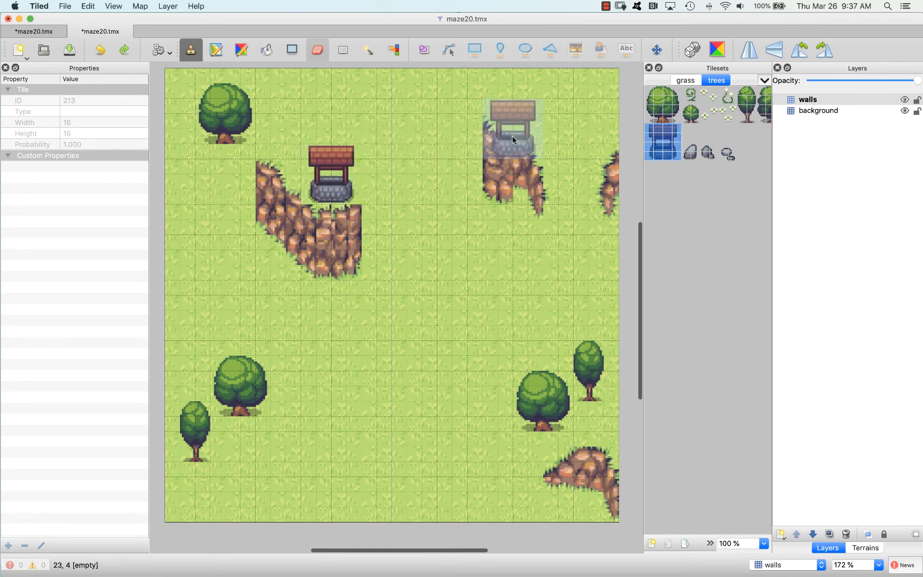
{"action": "key", "text": "super+z"}
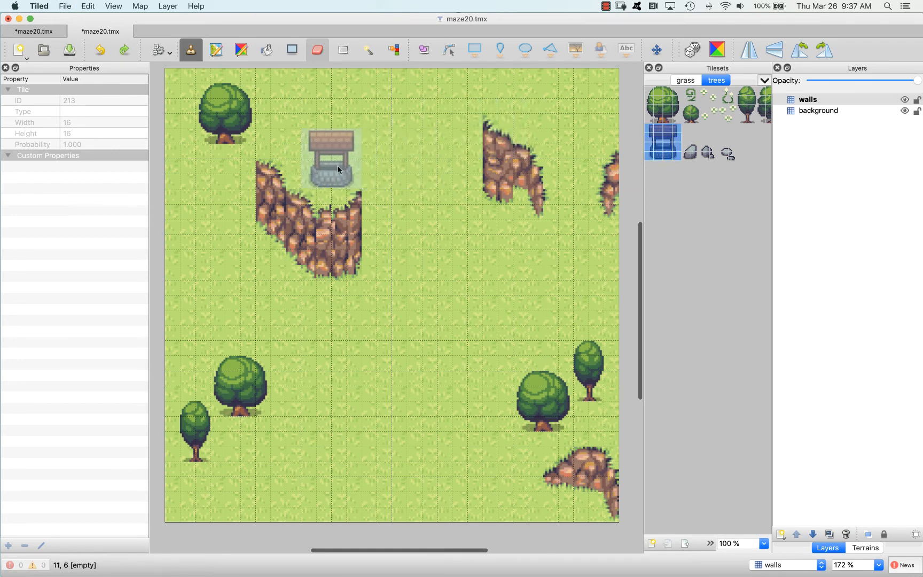
{"action": "left_click", "coordinate": [320, 165]}
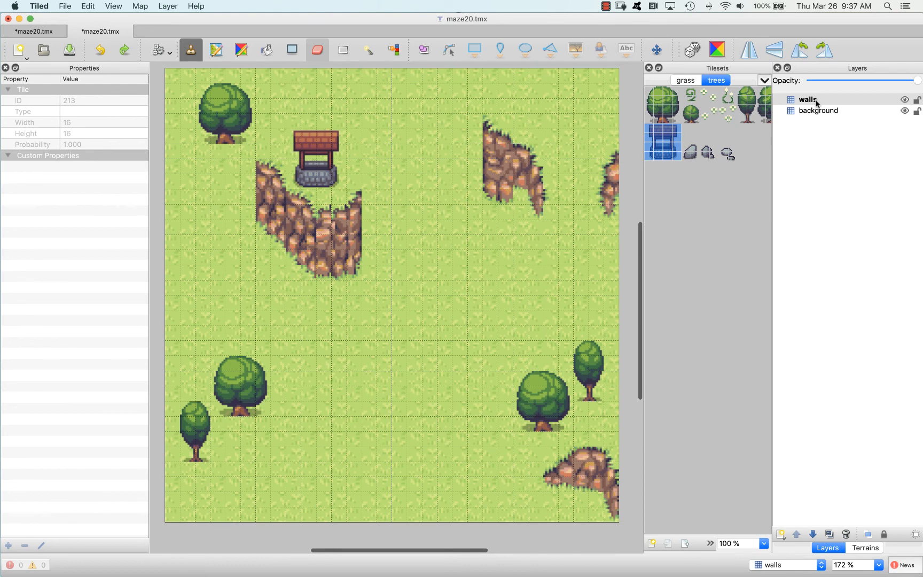
{"action": "left_click", "coordinate": [728, 154]}
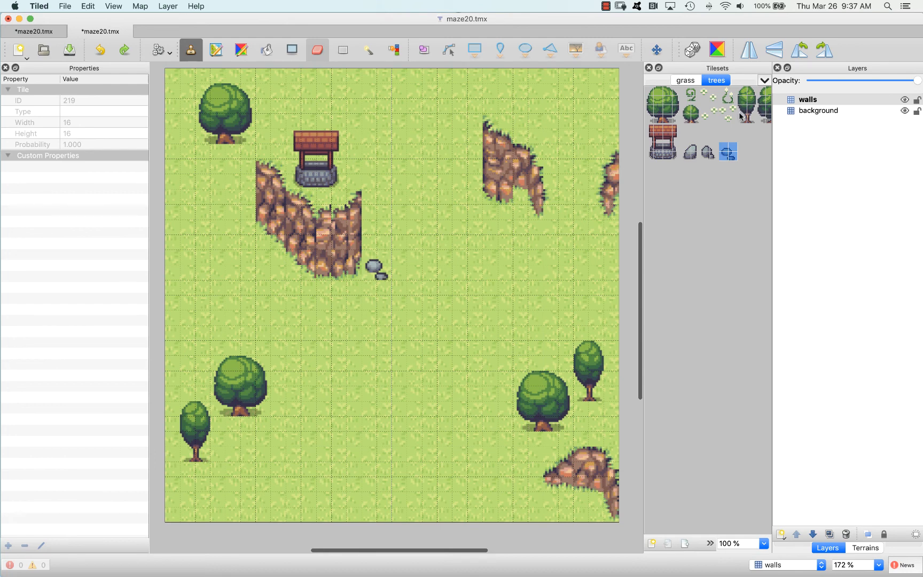
Try to stamp the white flower tiles on the background layer above the lower-right trees
{"action": "left_click", "coordinate": [706, 111]}
{"action": "left_click_drag", "start_coordinate": [706, 110], "coordinate": [734, 118]}
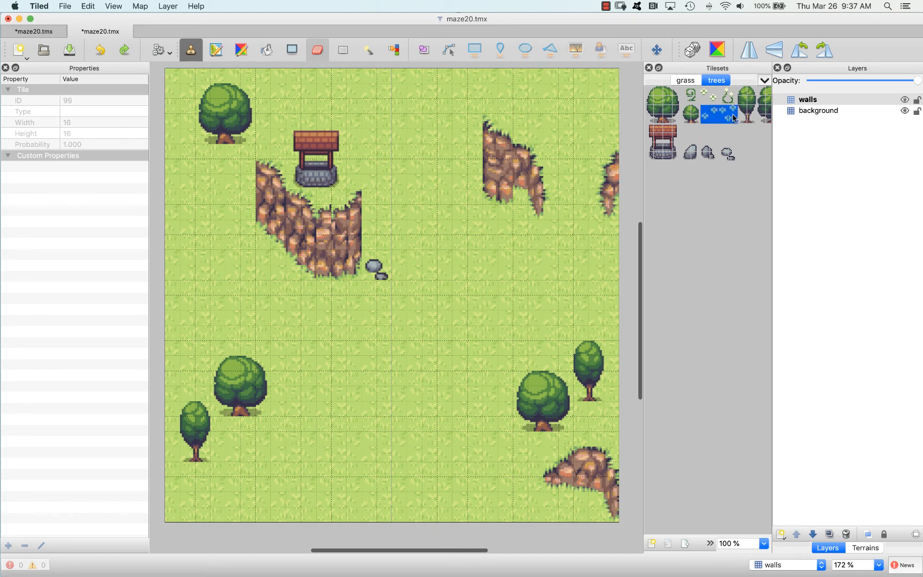
{"action": "left_click", "coordinate": [817, 112]}
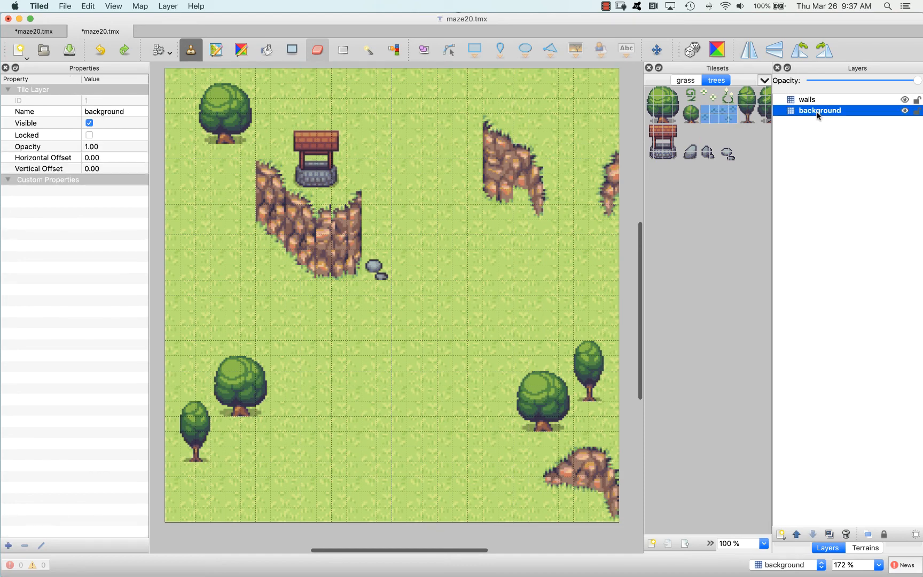
{"action": "left_click", "coordinate": [581, 316]}
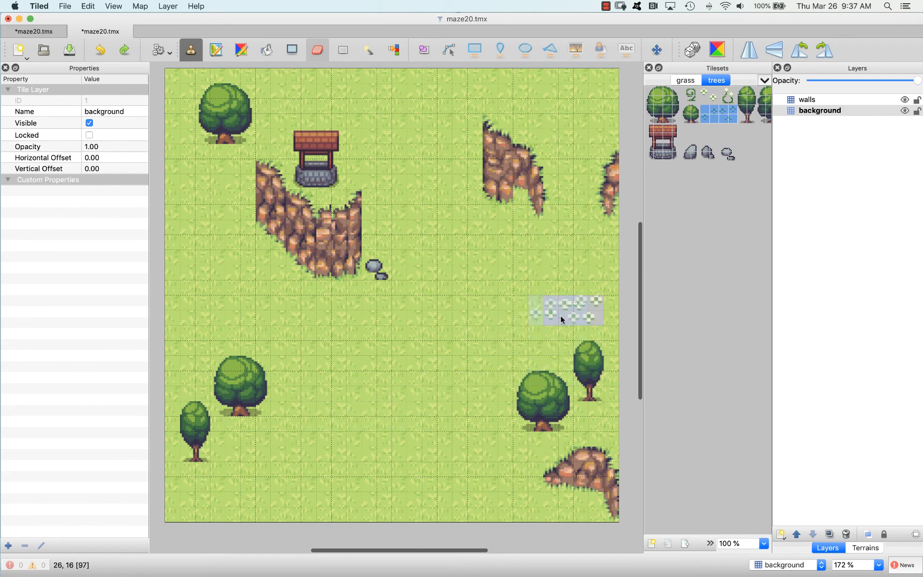
{"action": "scroll", "coordinate": [301, 466], "scroll_direction": "right", "scroll_amount": 1}
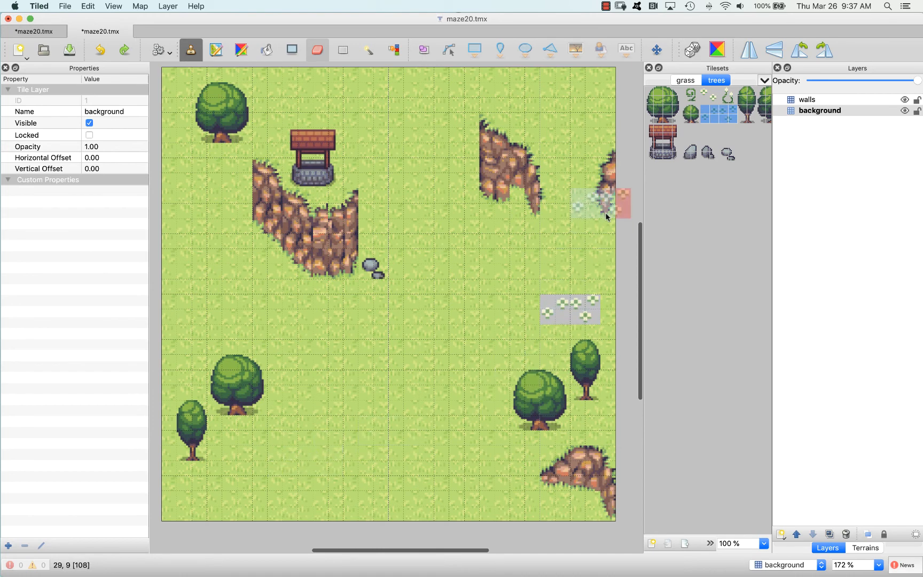
Add a tile layer named background2 above background and stamp the small grey stones on it twice in the map's lower part
{"action": "left_click", "coordinate": [728, 154]}
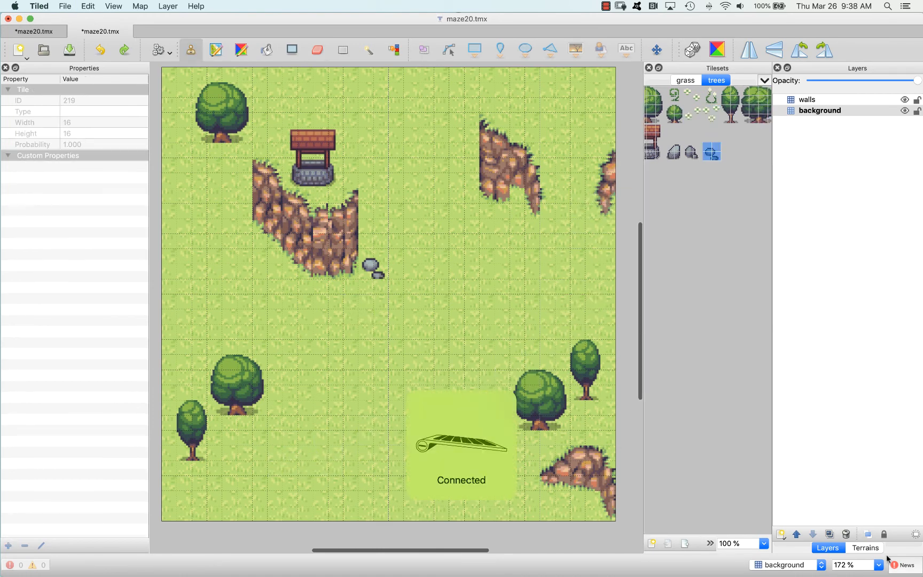
{"action": "left_click", "coordinate": [780, 536]}
{"action": "left_click", "coordinate": [788, 462]}
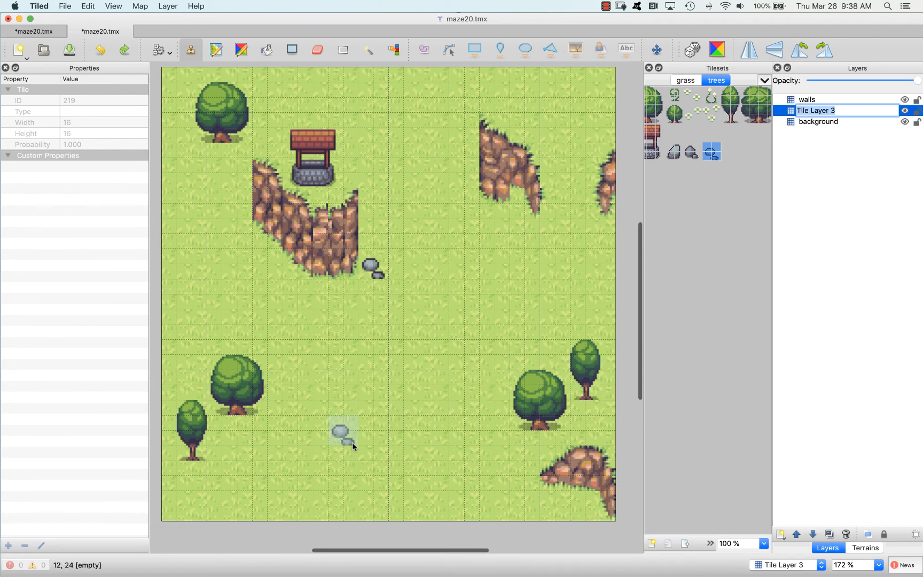
{"action": "type", "text": "background2"}
{"action": "key", "text": "Return"}
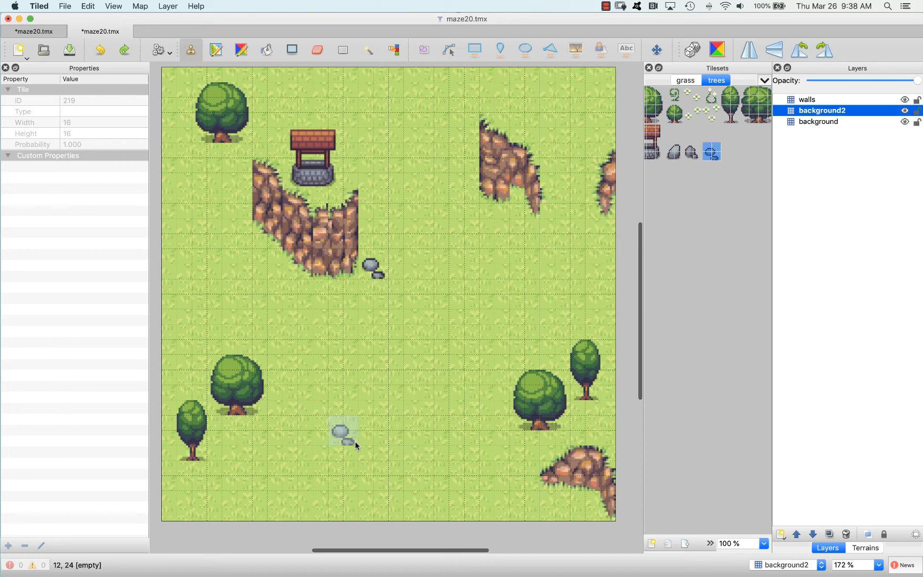
{"action": "left_click", "coordinate": [388, 429]}
{"action": "left_click", "coordinate": [495, 487]}
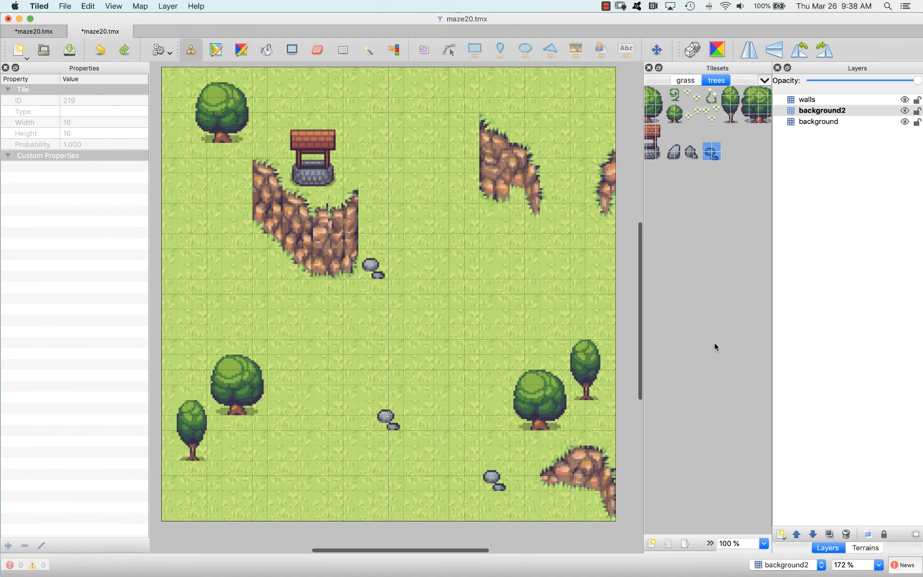
Switch to the other open maze20.tmx map and inspect its walls and background layers separately by toggling their visibility
{"action": "left_click", "coordinate": [32, 33]}
{"action": "scroll", "coordinate": [507, 243], "scroll_direction": "left", "scroll_amount": 1}
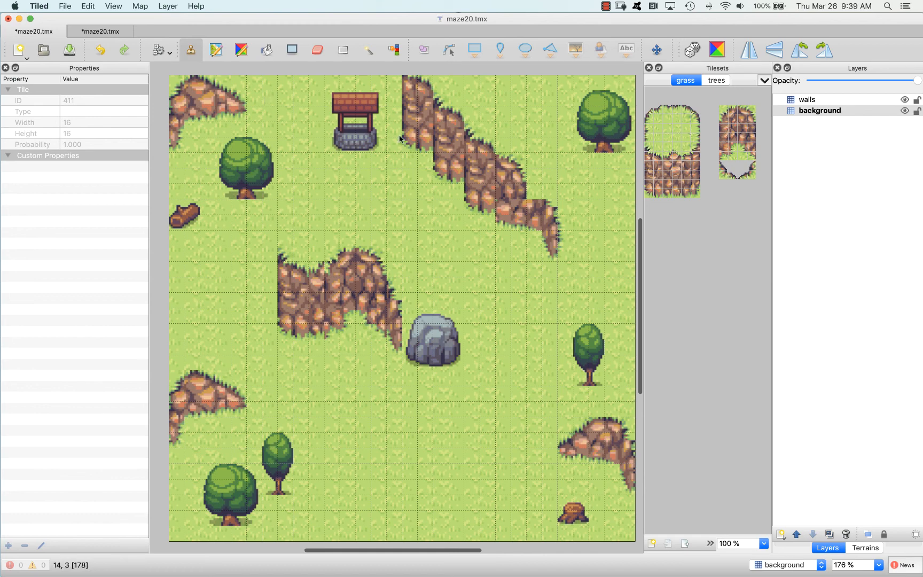
{"action": "left_click", "coordinate": [905, 99]}
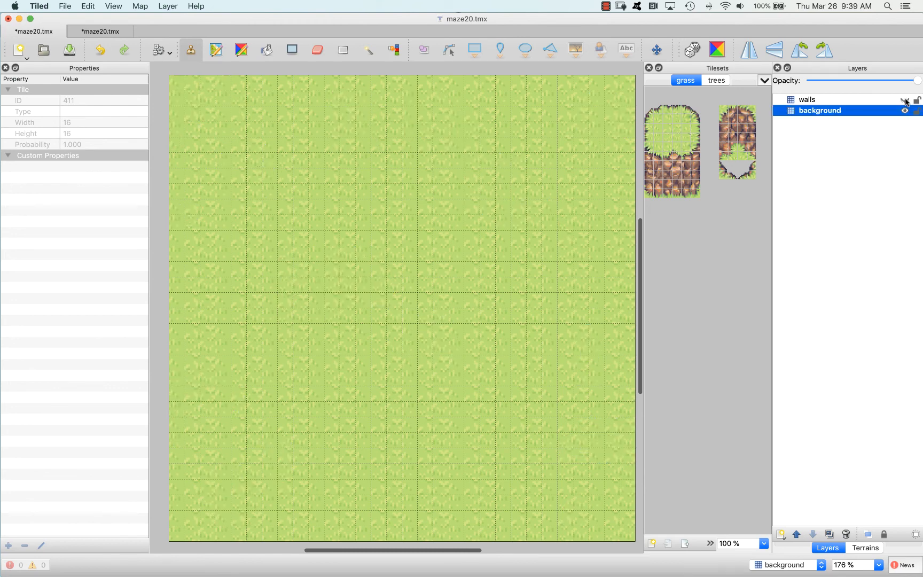
{"action": "left_click", "coordinate": [905, 100]}
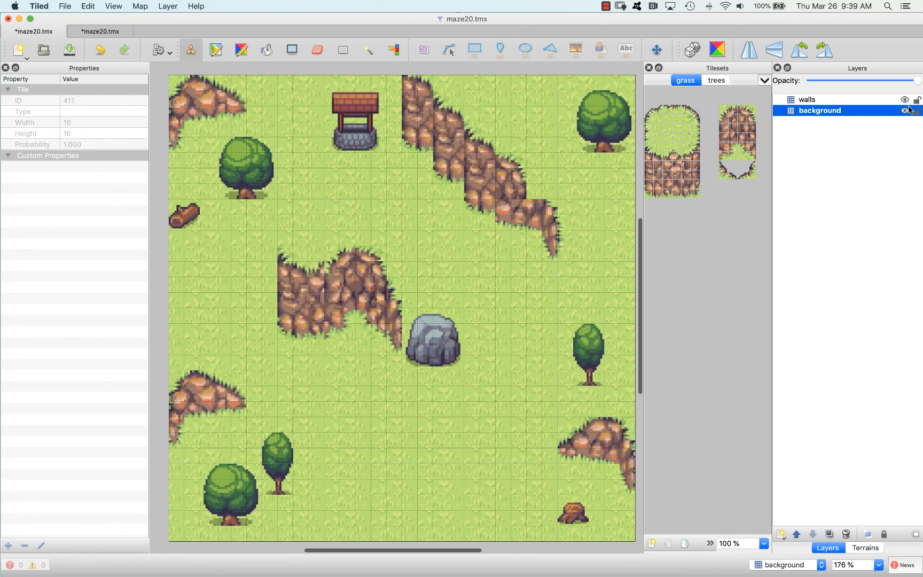
{"action": "left_click", "coordinate": [905, 111]}
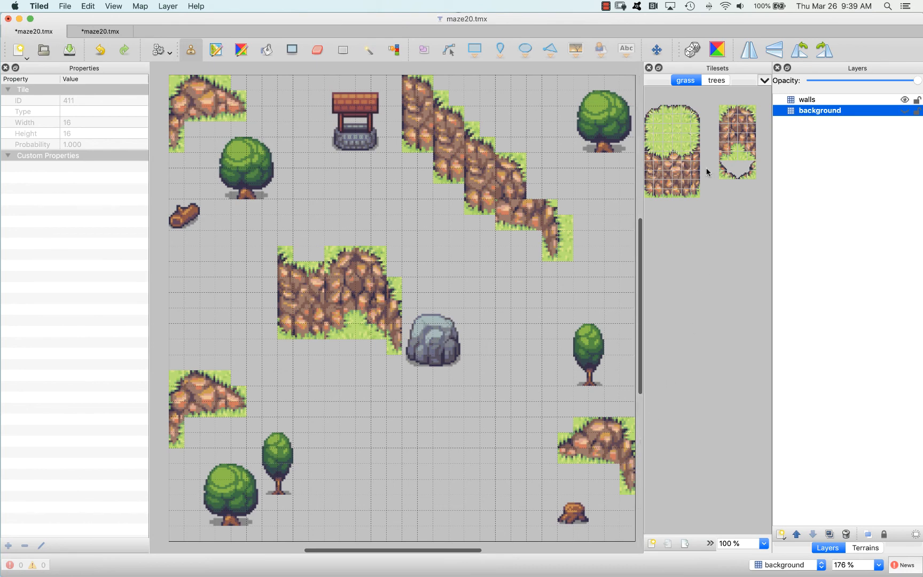
{"action": "left_click", "coordinate": [904, 110]}
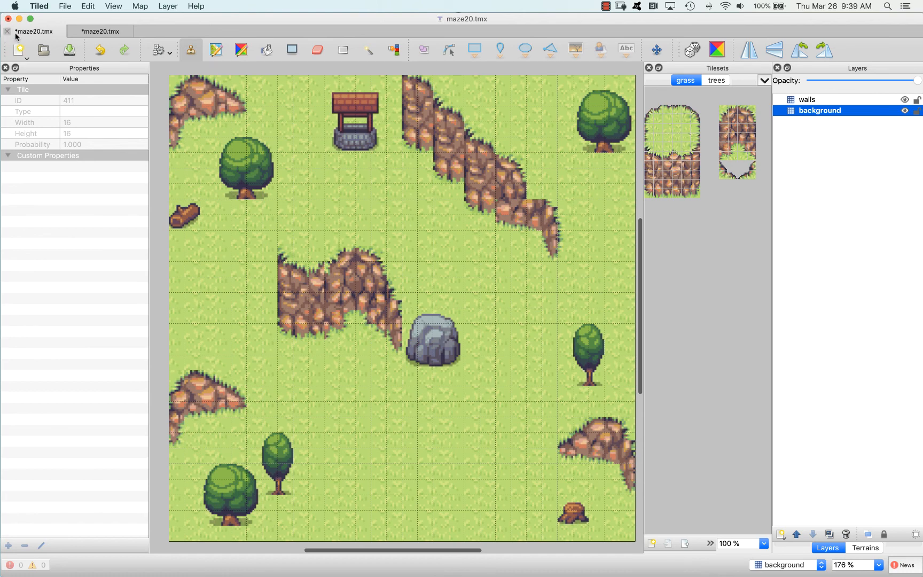
Export the map as maze20.json into the mazeBoilerplate assets folder
{"action": "left_click", "coordinate": [65, 6]}
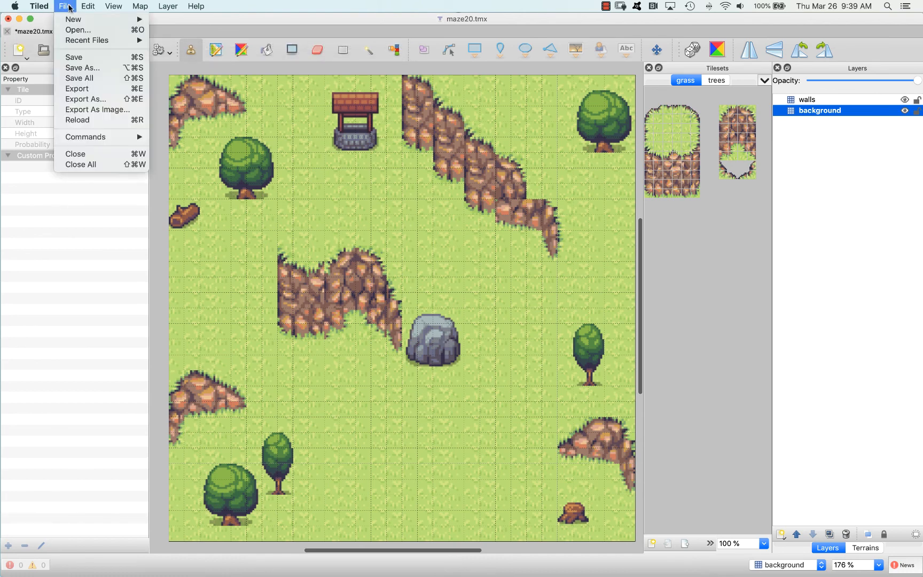
{"action": "left_click", "coordinate": [103, 99]}
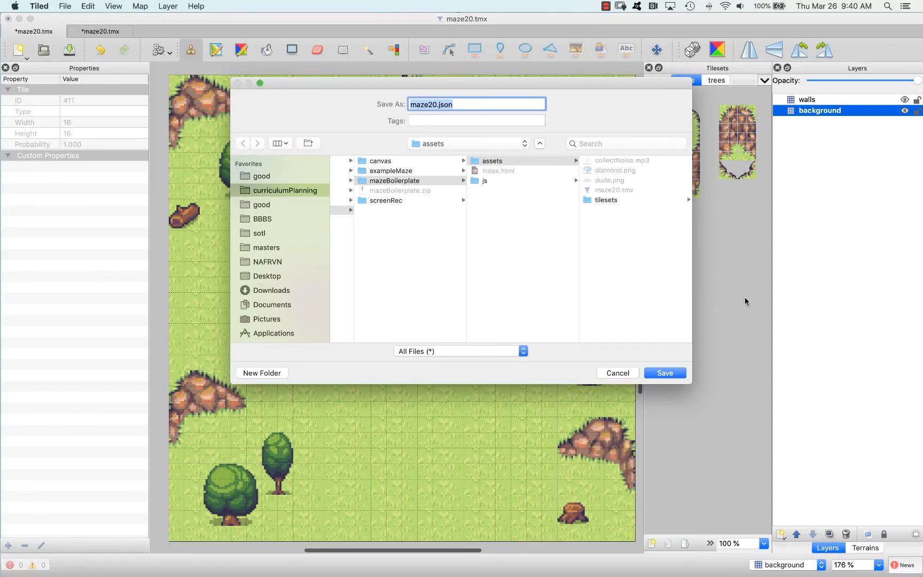
{"action": "left_click", "coordinate": [665, 373]}
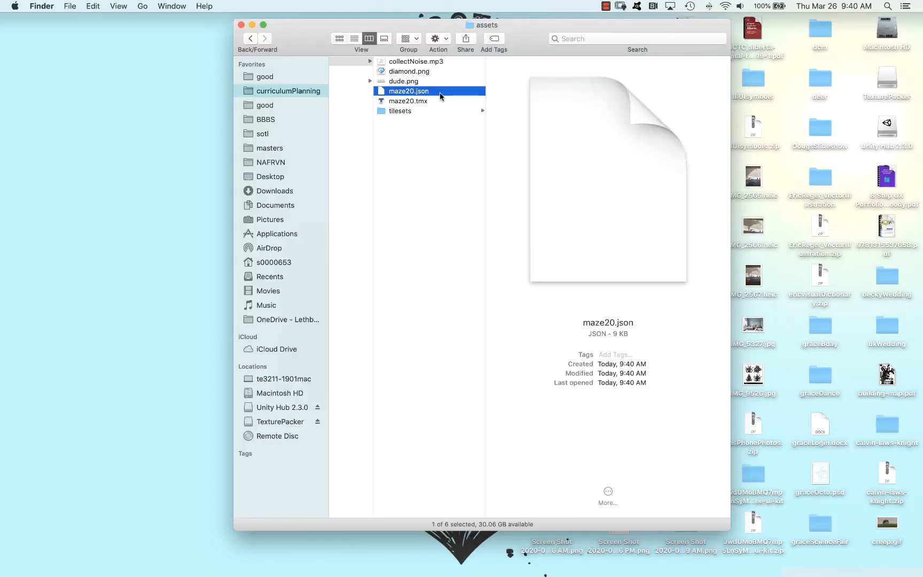
Switch to Finder, open maze20.json in Dreamweaver, and examine its export settings and tileset image paths
{"action": "right_click", "coordinate": [439, 92]}
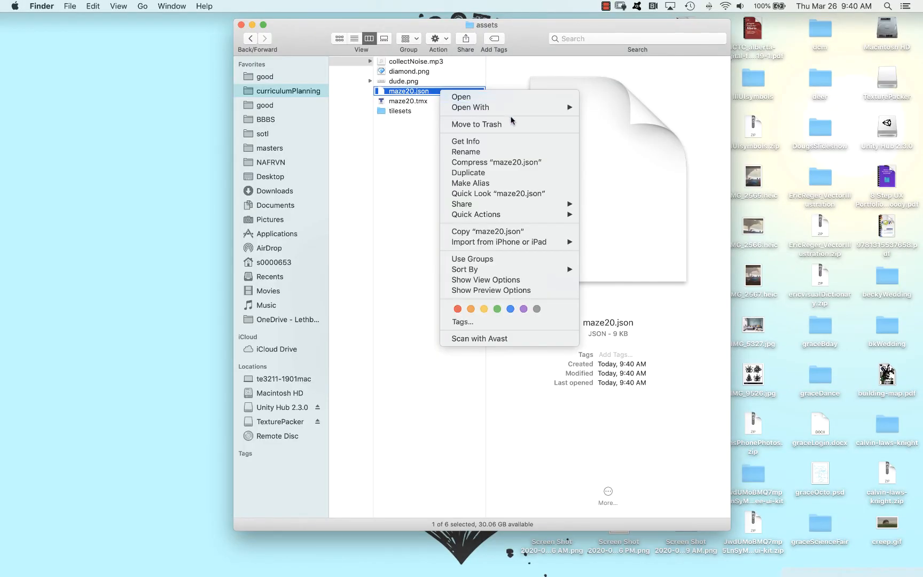
{"action": "left_click", "coordinate": [634, 109]}
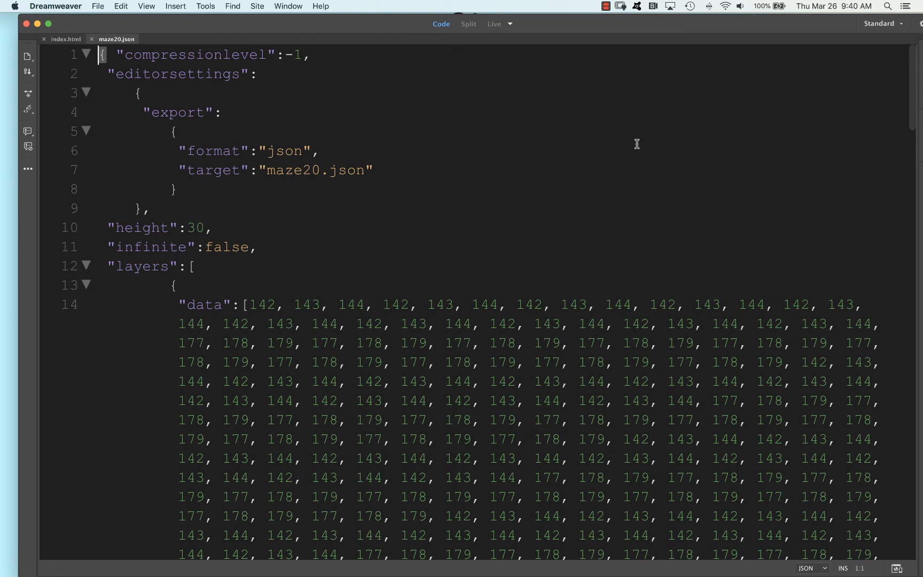
{"action": "scroll", "coordinate": [675, 150], "scroll_direction": "down", "scroll_amount": 2}
{"action": "scroll", "coordinate": [675, 150], "scroll_direction": "up", "scroll_amount": 2}
{"action": "left_click", "coordinate": [179, 131]}
{"action": "left_click_drag", "start_coordinate": [98, 53], "coordinate": [191, 209]}
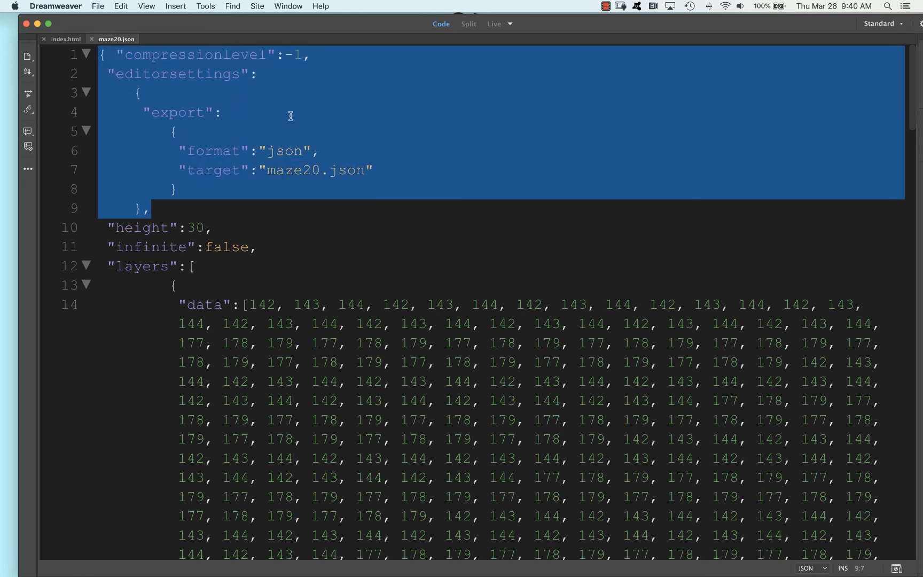
{"action": "left_click", "coordinate": [276, 151]}
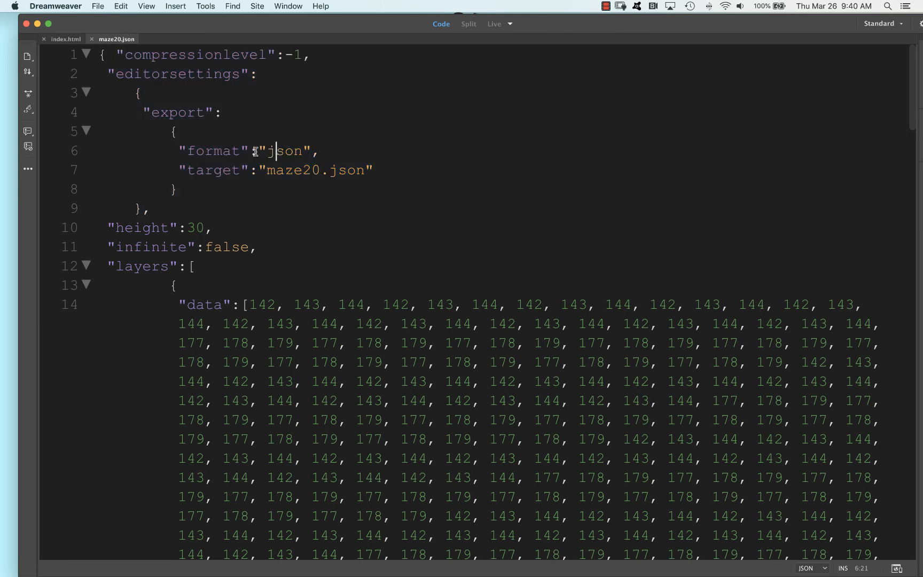
{"action": "scroll", "coordinate": [342, 283], "scroll_direction": "down", "scroll_amount": 20}
{"action": "left_click", "coordinate": [356, 373]}
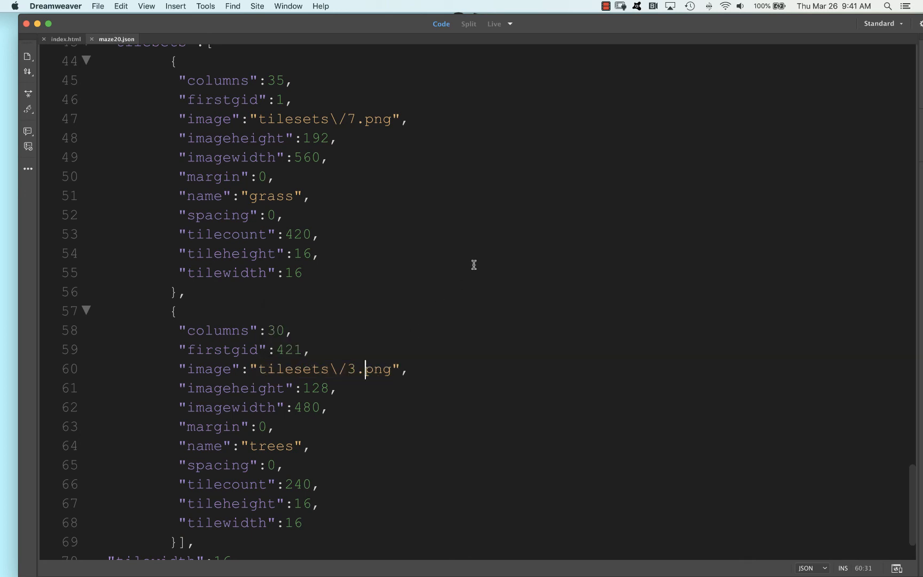
Switch to Tiled, show the map properties to check the tile layer format, and return to Dreamweaver
{"action": "key", "text": "super+Tab"}
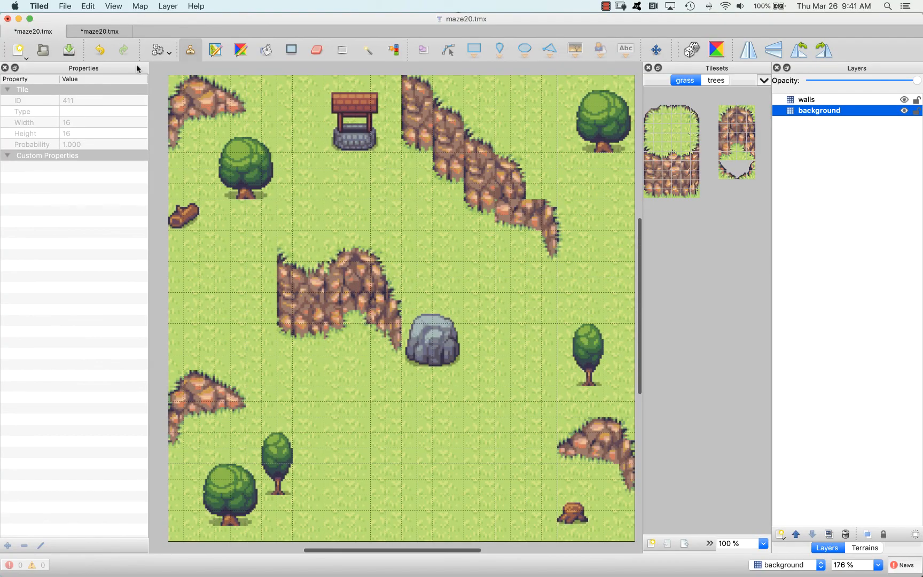
{"action": "left_click", "coordinate": [150, 7]}
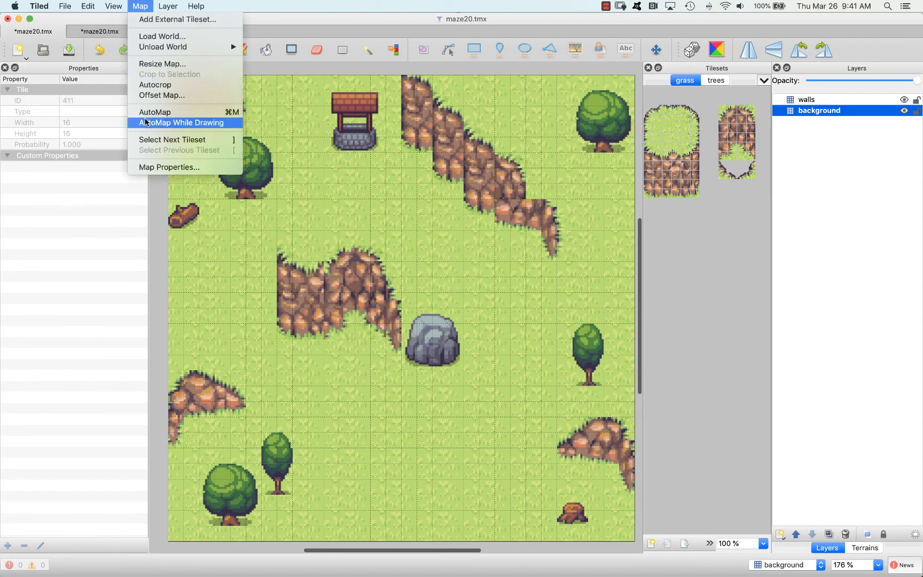
{"action": "left_click", "coordinate": [181, 166]}
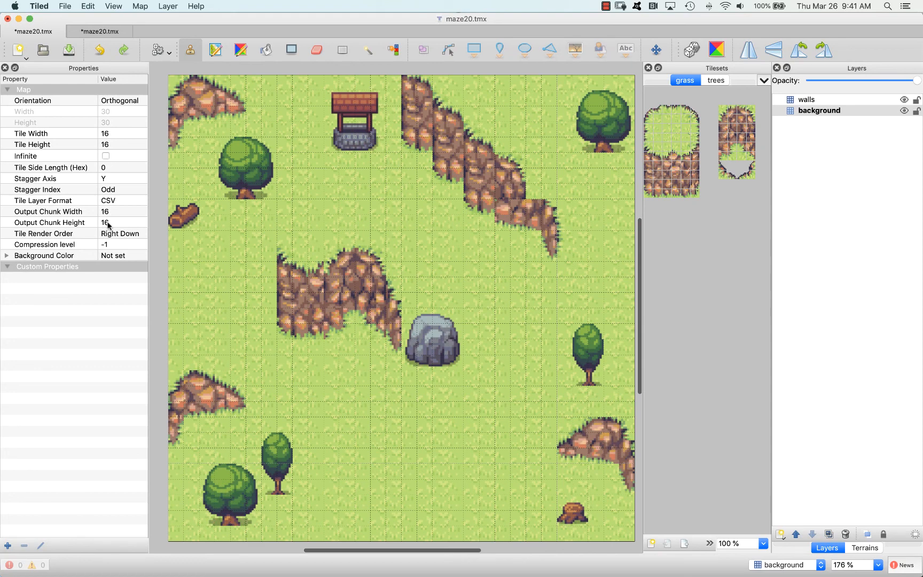
{"action": "key", "text": "super+Tab"}
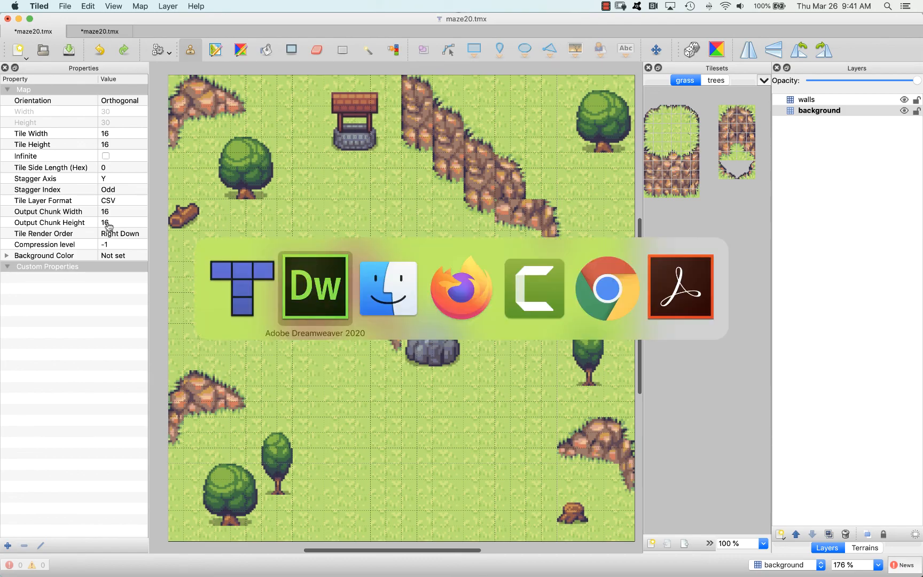